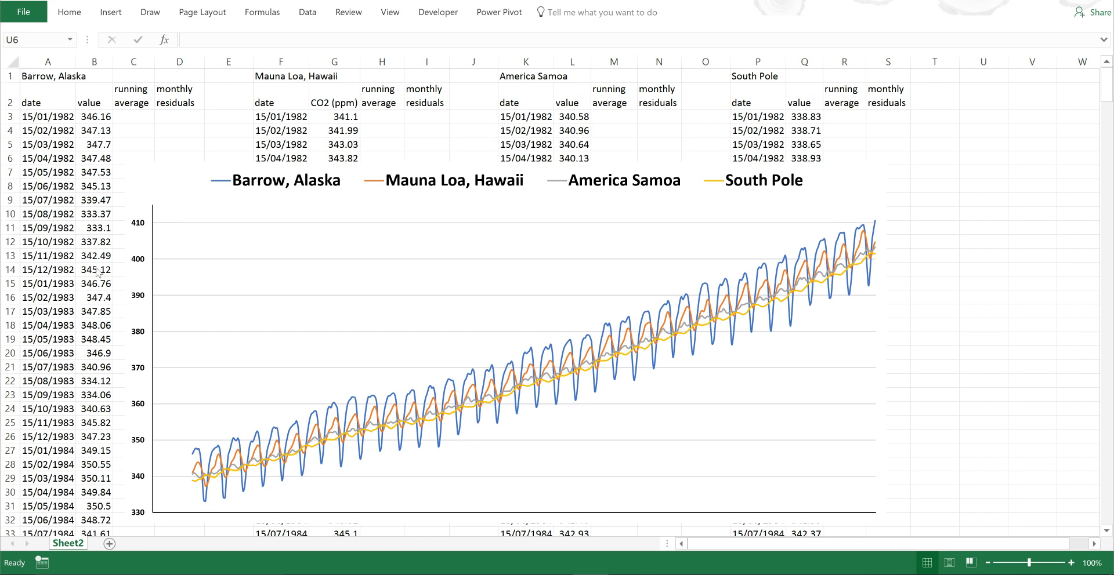
Enter =AVERAGE(B3:B14) in C3 as Barrow's first 12-month running average.
{"action": "left_click", "coordinate": [69, 119]}
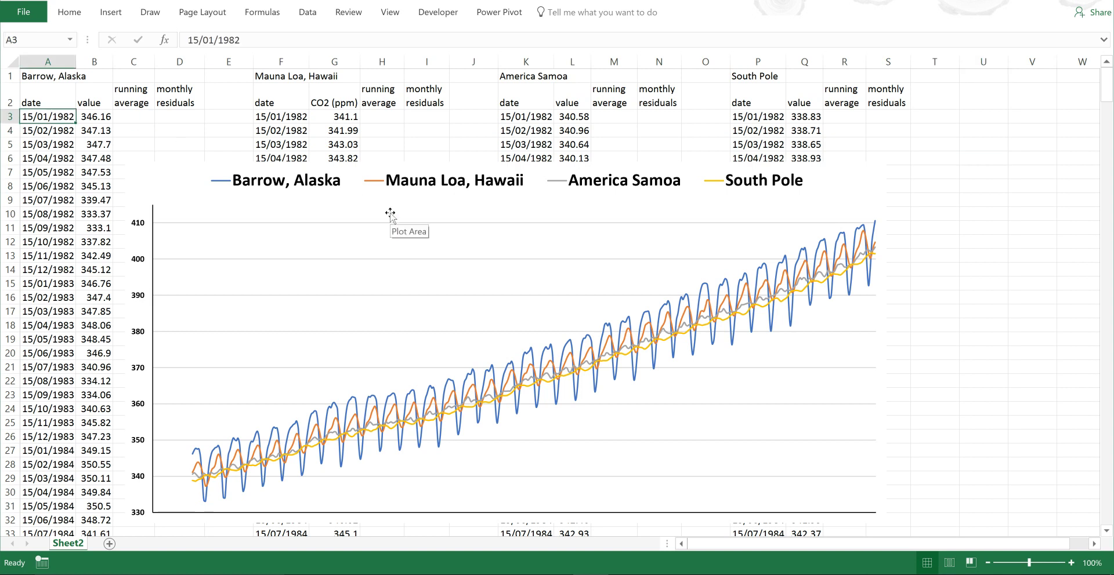
{"action": "key", "text": "ctrl+Down"}
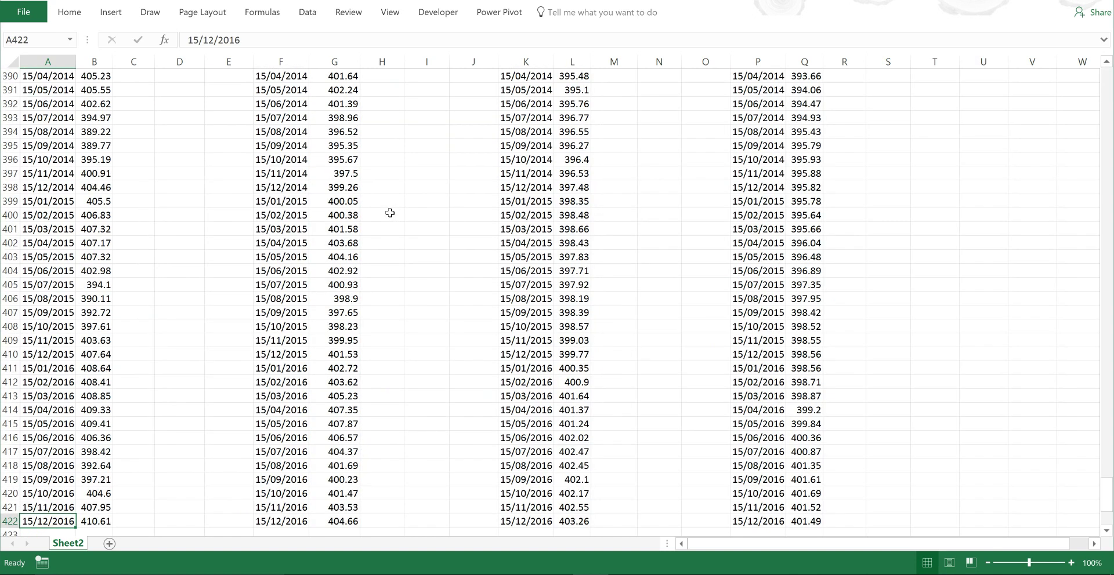
{"action": "key", "text": "ctrl+Up"}
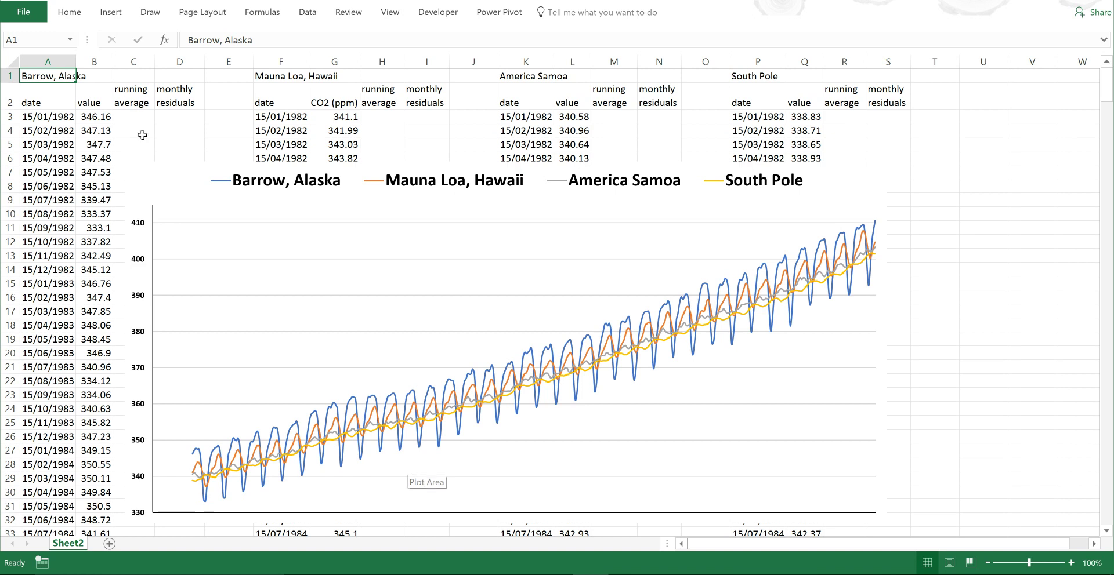
{"action": "left_click", "coordinate": [139, 116]}
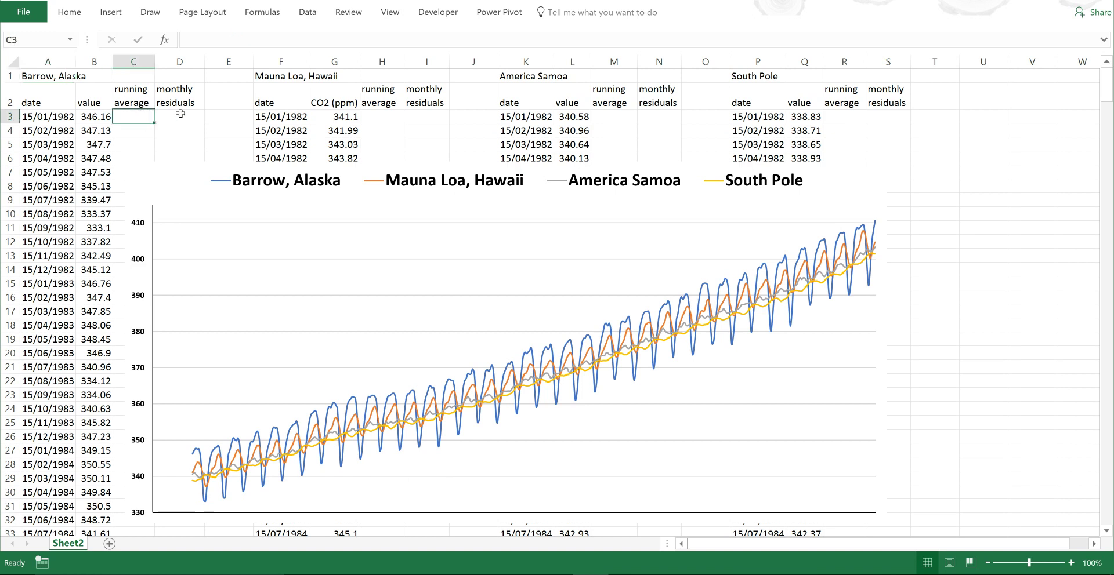
{"action": "type", "text": "=average"}
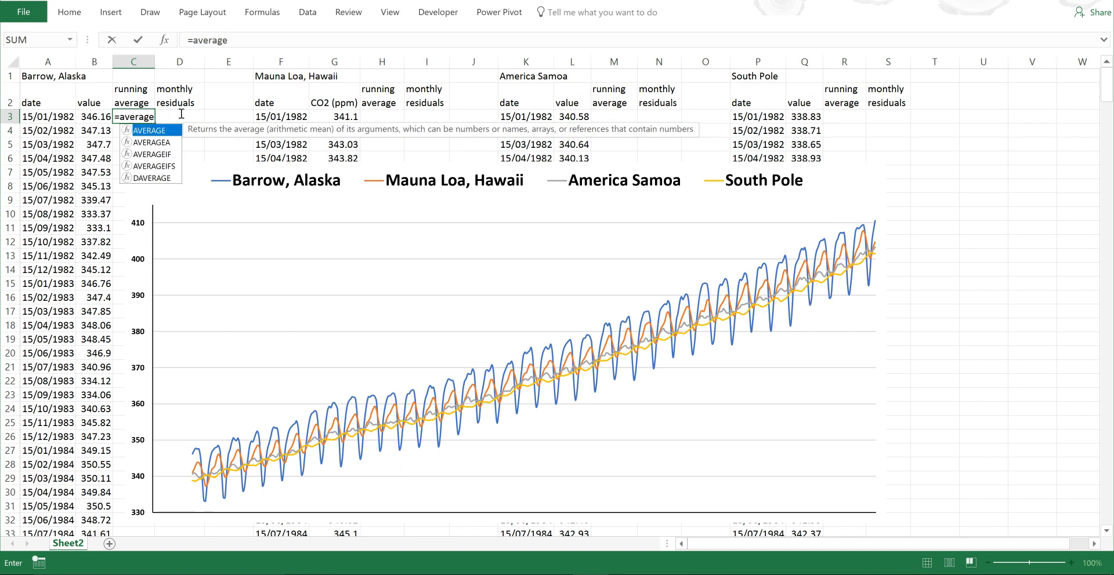
{"action": "key", "text": "Tab"}
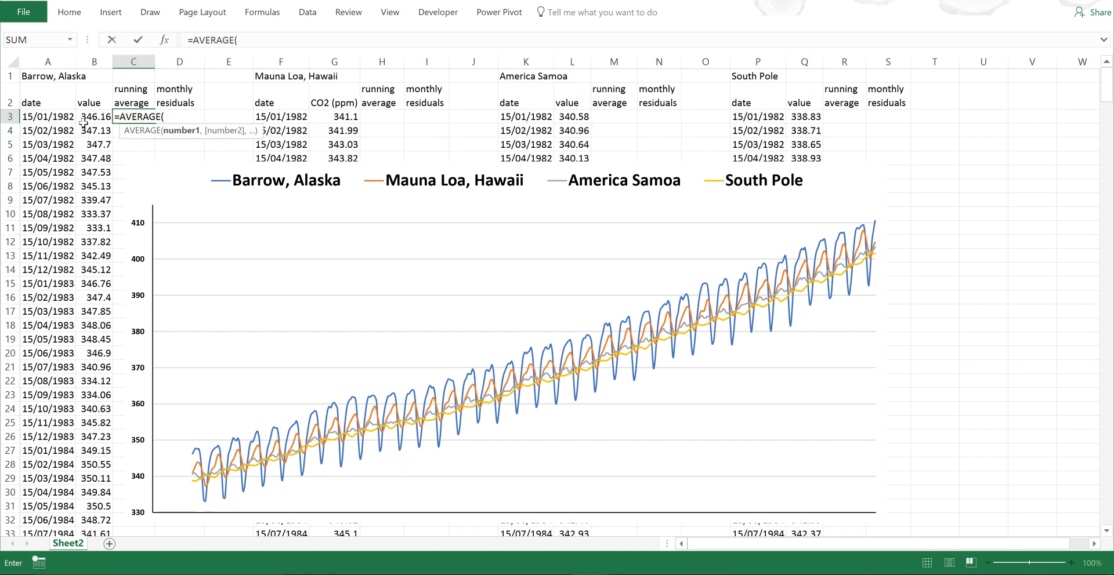
{"action": "left_click_drag", "start_coordinate": [99, 117], "coordinate": [96, 269]}
{"action": "key", "text": "Return"}
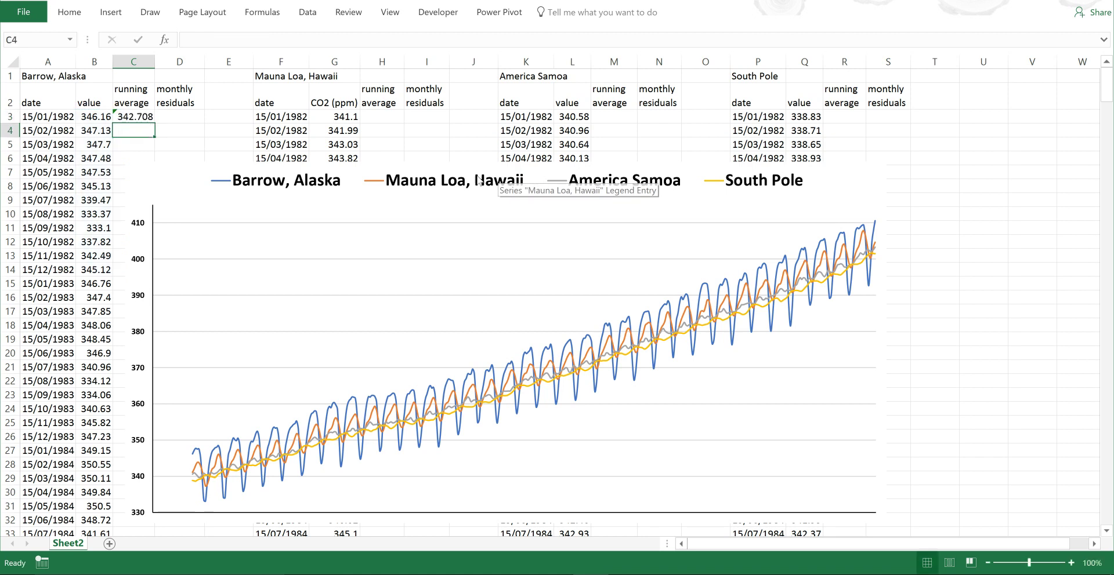
Fill the running average down column C and verify the shifted ranges in C3 and C4.
{"action": "left_click", "coordinate": [147, 116]}
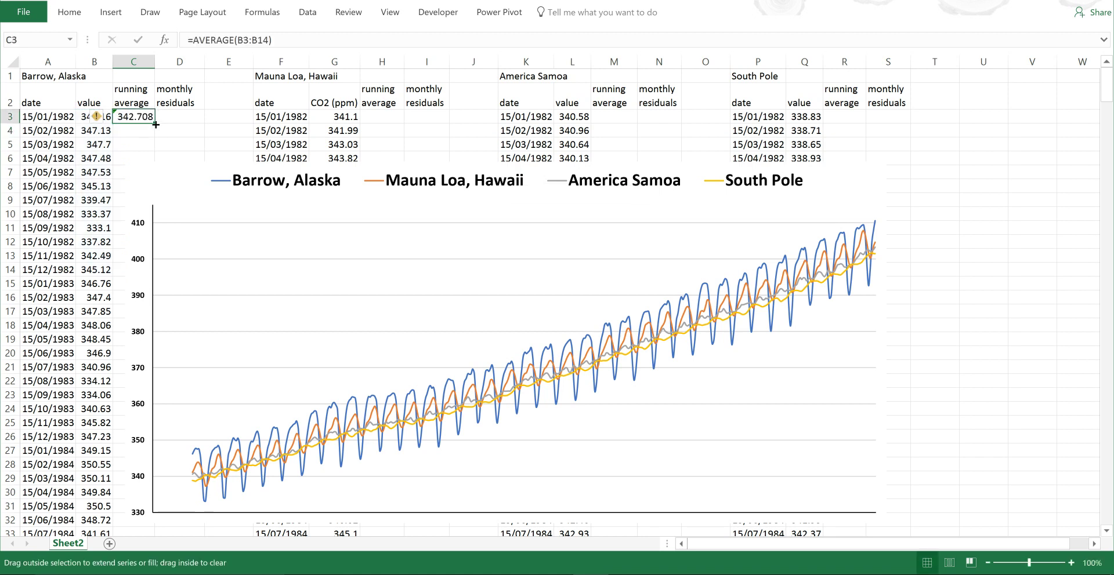
{"action": "double_click", "coordinate": [155, 124]}
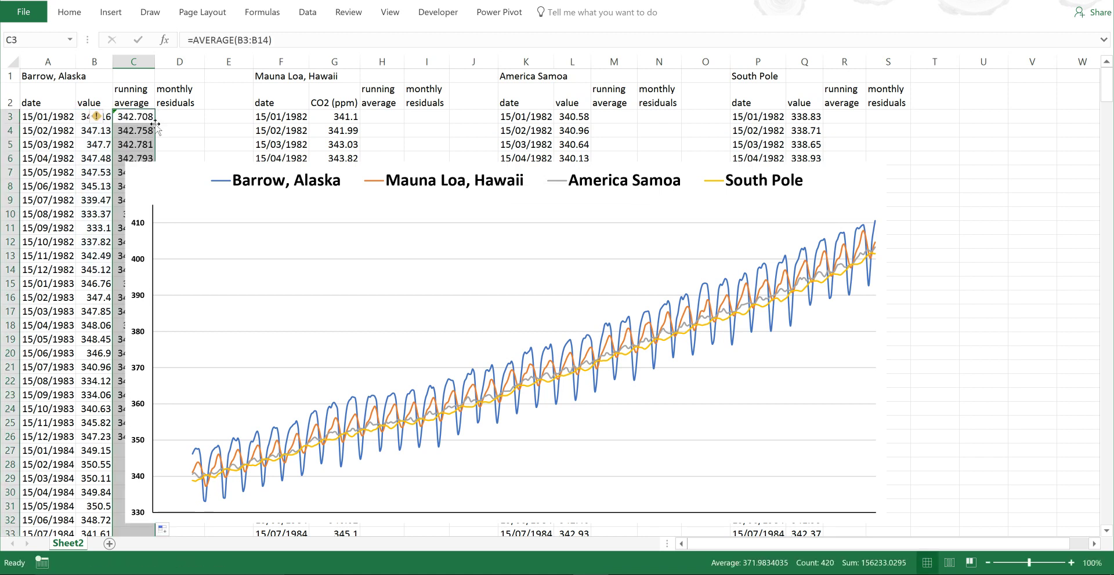
{"action": "left_click", "coordinate": [130, 117]}
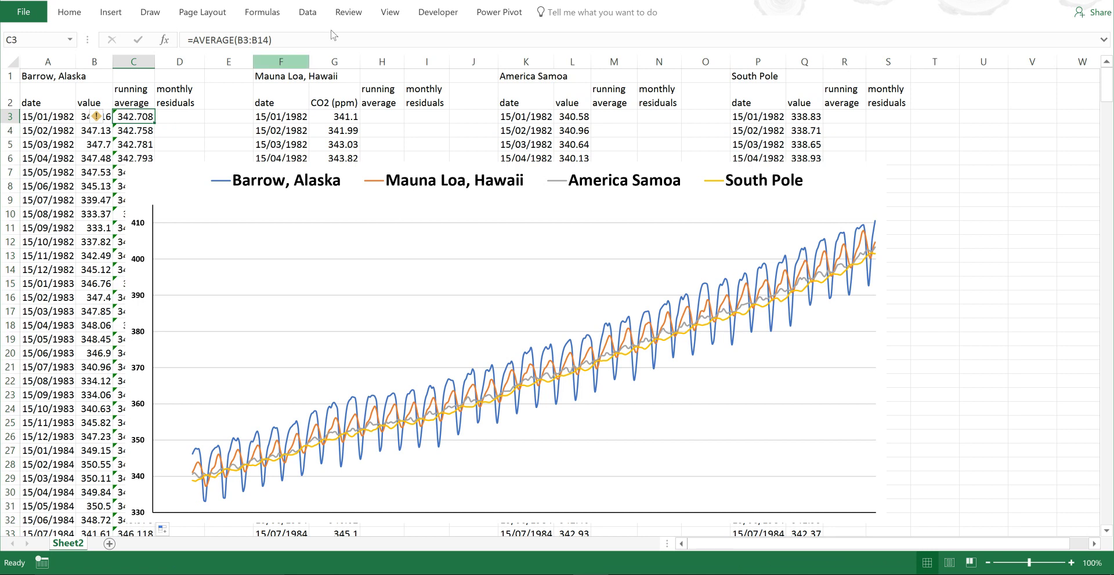
{"action": "left_click", "coordinate": [298, 40]}
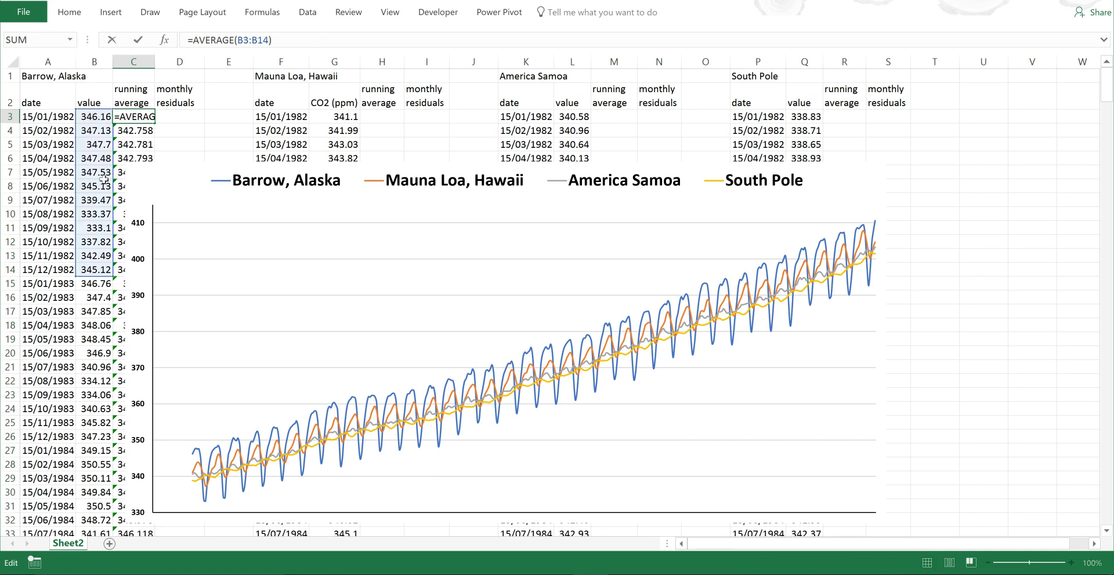
{"action": "key", "text": "Return"}
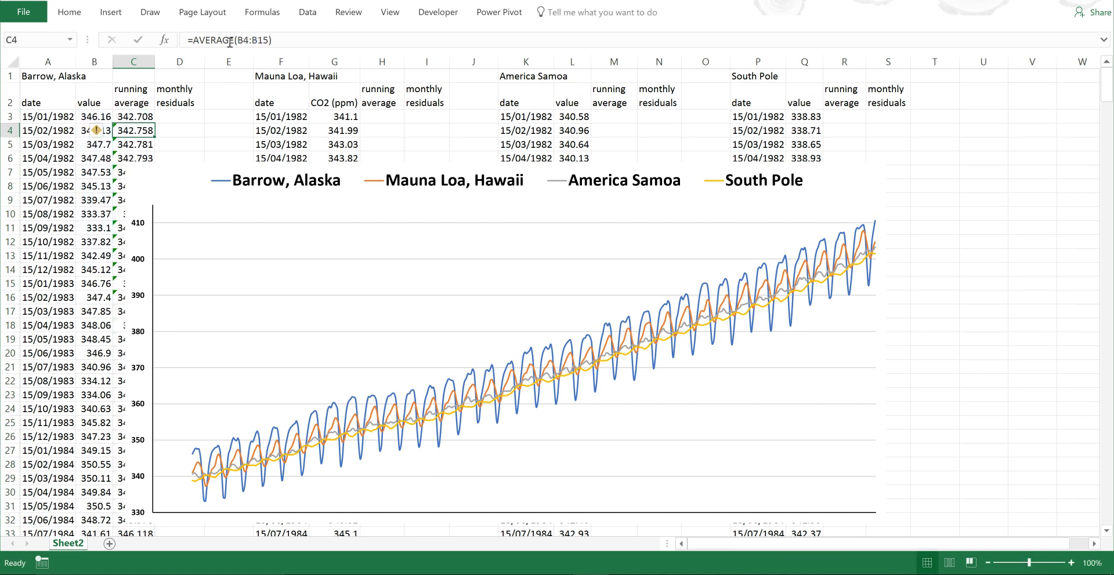
{"action": "left_click", "coordinate": [292, 39]}
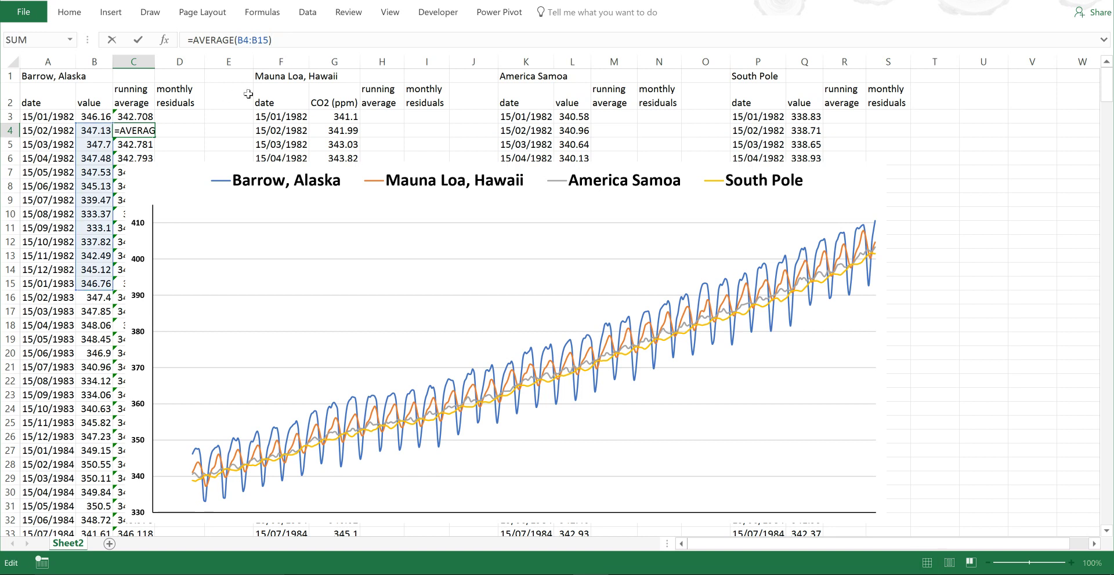
{"action": "key", "text": "Return"}
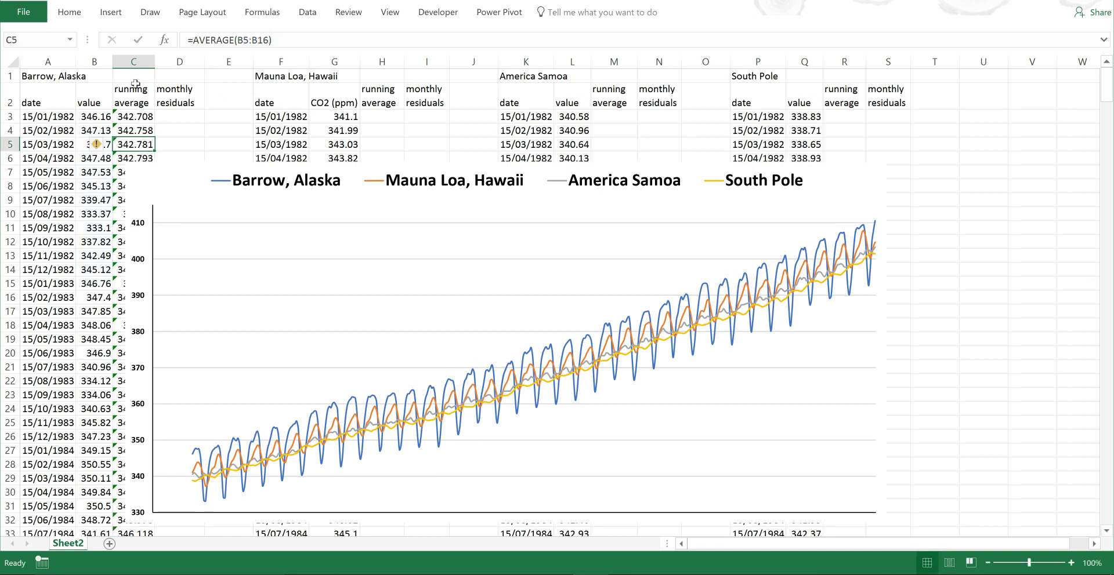
{"action": "left_click", "coordinate": [140, 115]}
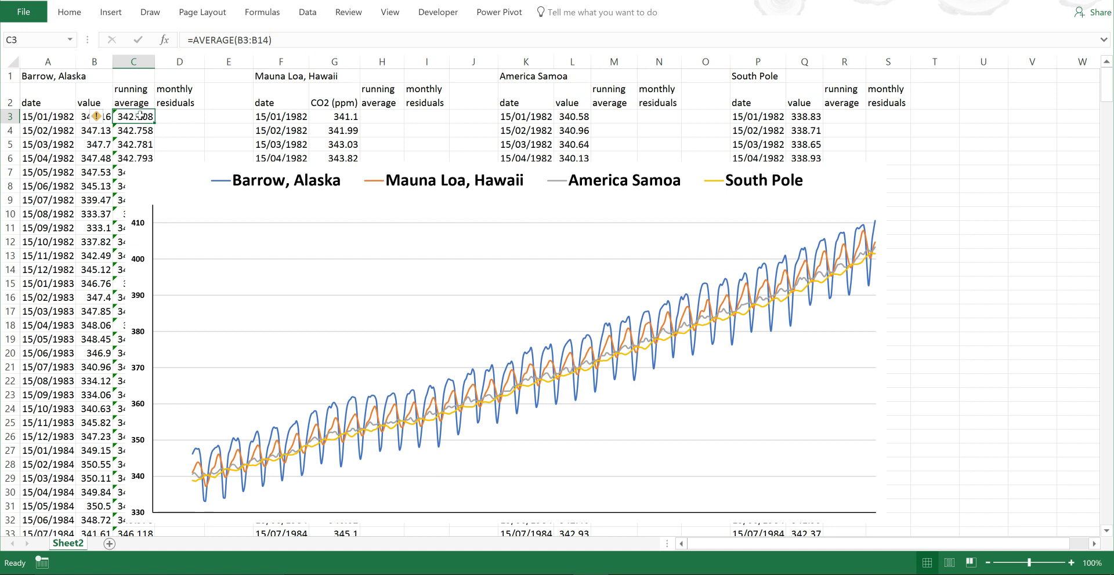
Enter the Barrow residual =B3-C3 in D3 and fill it down column D.
{"action": "left_click", "coordinate": [179, 116]}
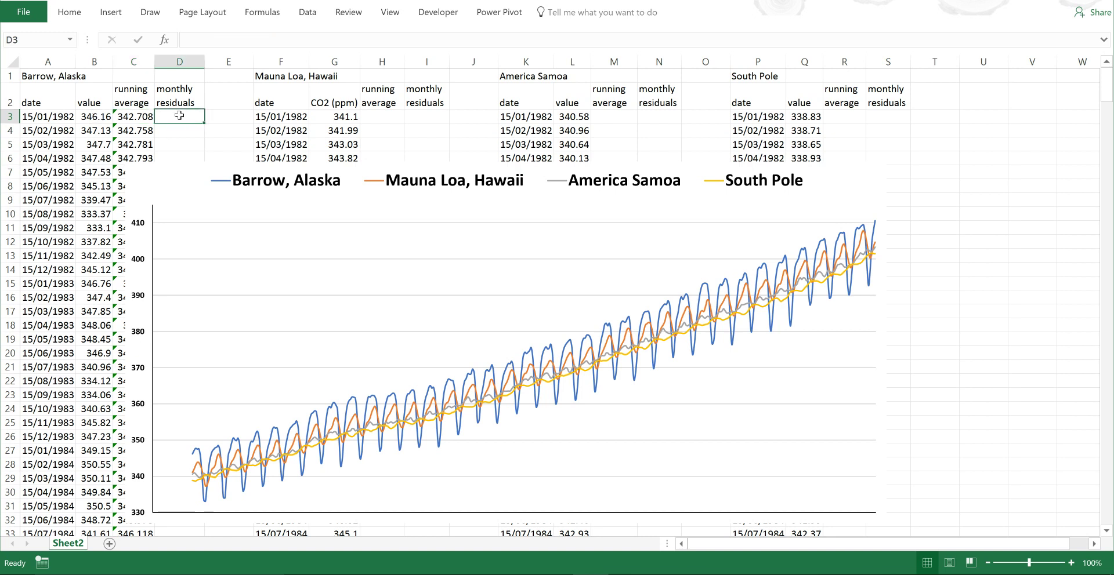
{"action": "type", "text": "="}
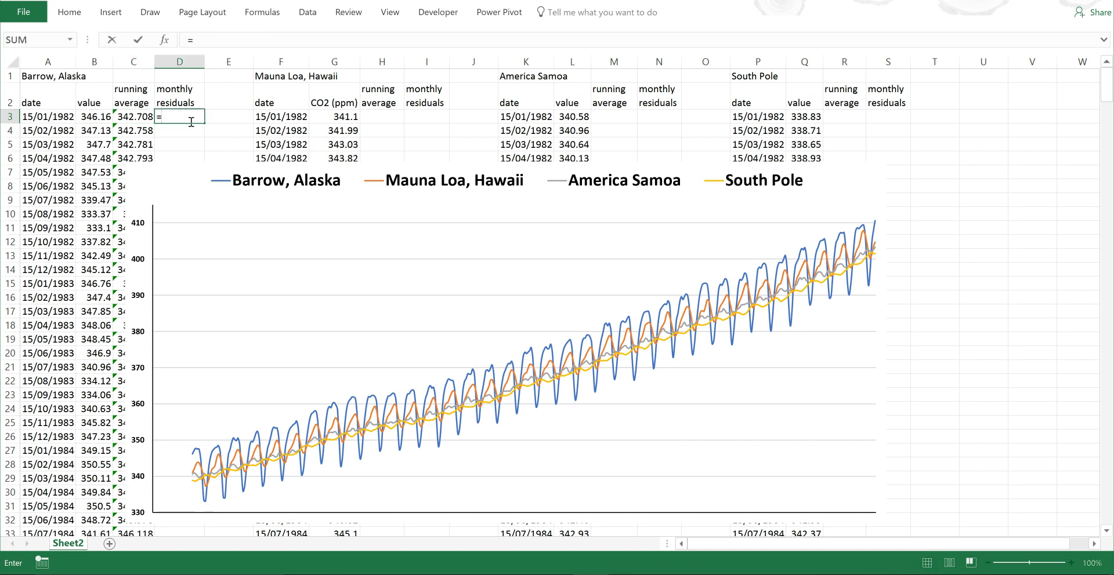
{"action": "left_click", "coordinate": [87, 117]}
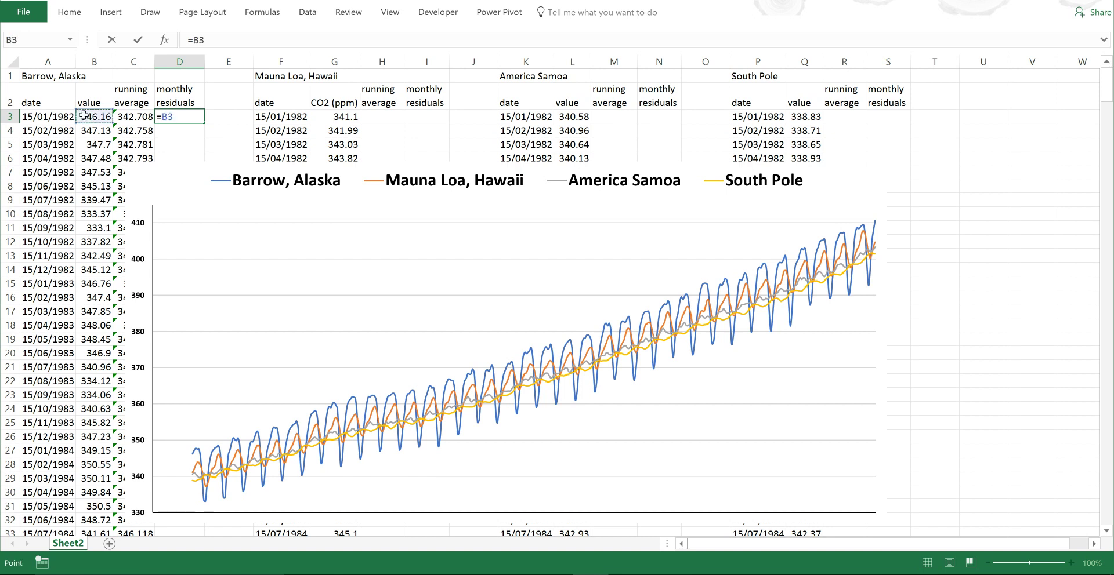
{"action": "type", "text": "-"}
{"action": "left_click", "coordinate": [129, 117]}
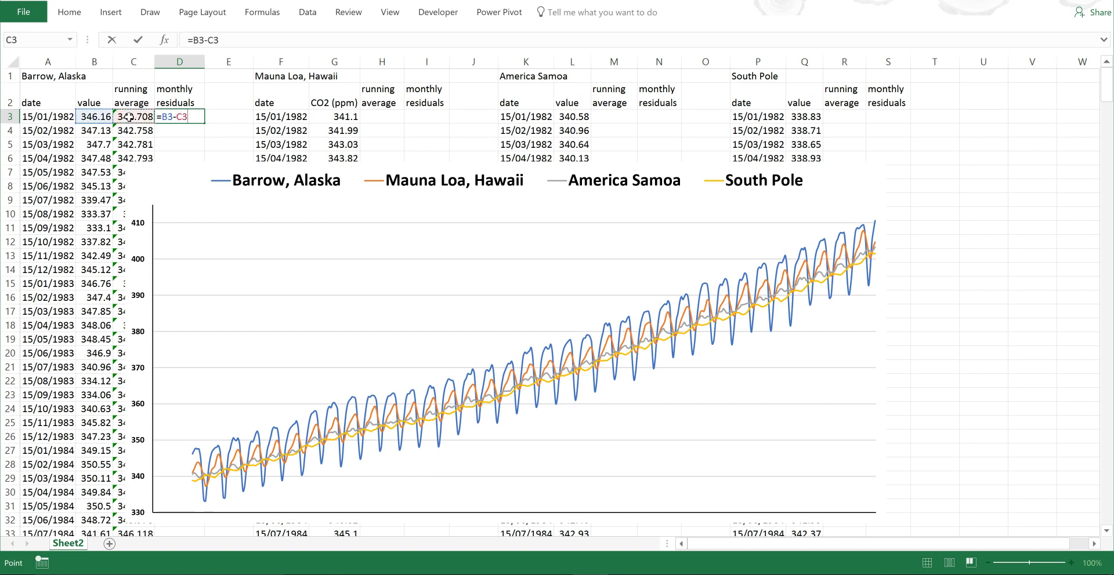
{"action": "key", "text": "Return"}
{"action": "left_click", "coordinate": [181, 115]}
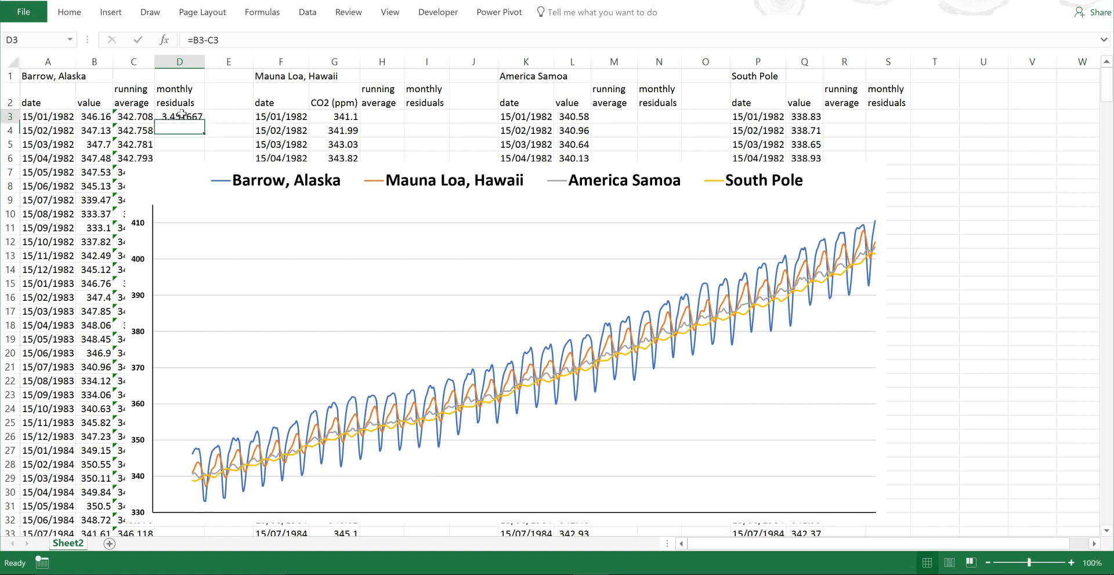
{"action": "double_click", "coordinate": [204, 123]}
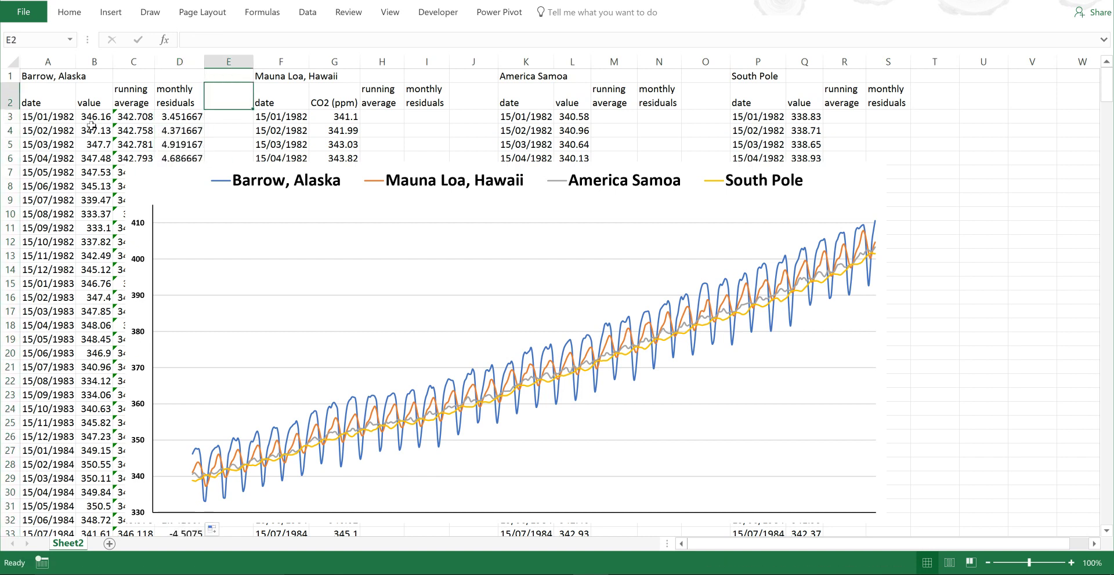
Copy the C3:D3 formulas into H3, M3 and R3 for the other three sites.
{"action": "left_click_drag", "start_coordinate": [129, 116], "coordinate": [167, 115]}
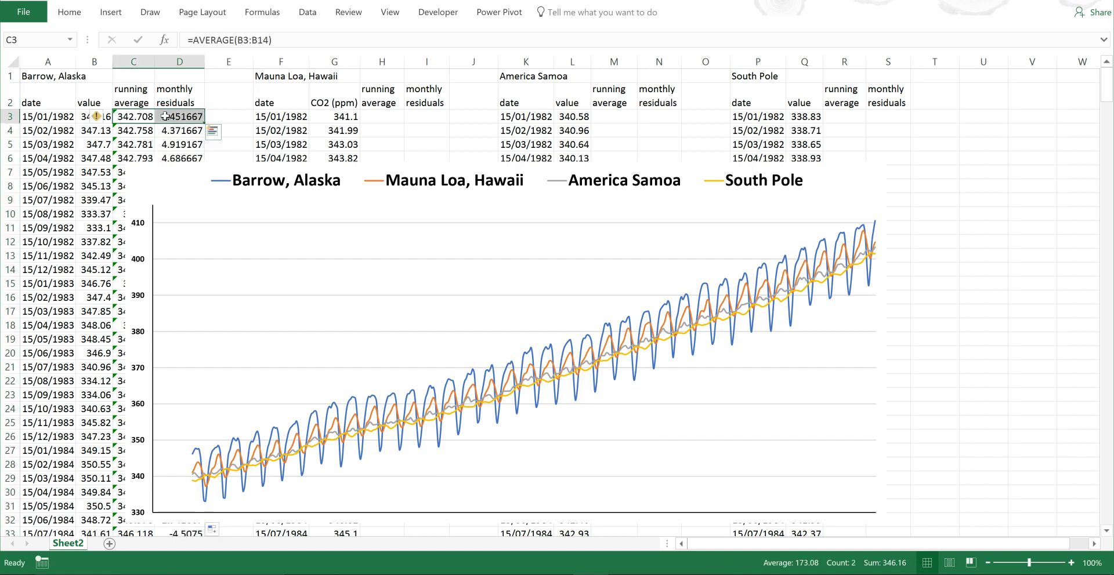
{"action": "key", "text": "ctrl+c"}
{"action": "left_click", "coordinate": [382, 119]}
{"action": "key", "text": "ctrl+v"}
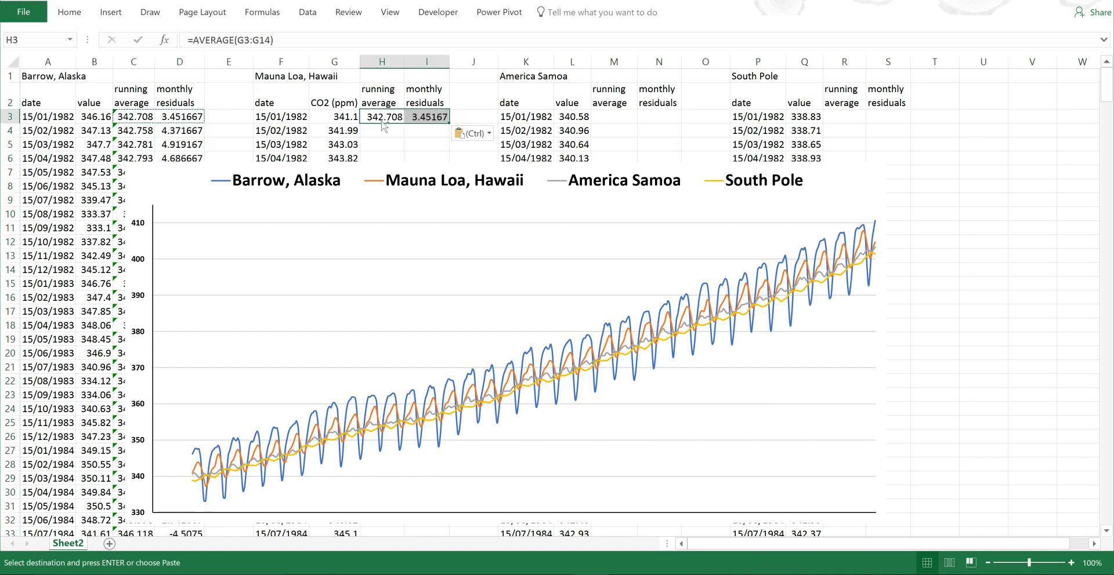
{"action": "left_click", "coordinate": [615, 116]}
{"action": "key", "text": "ctrl+v"}
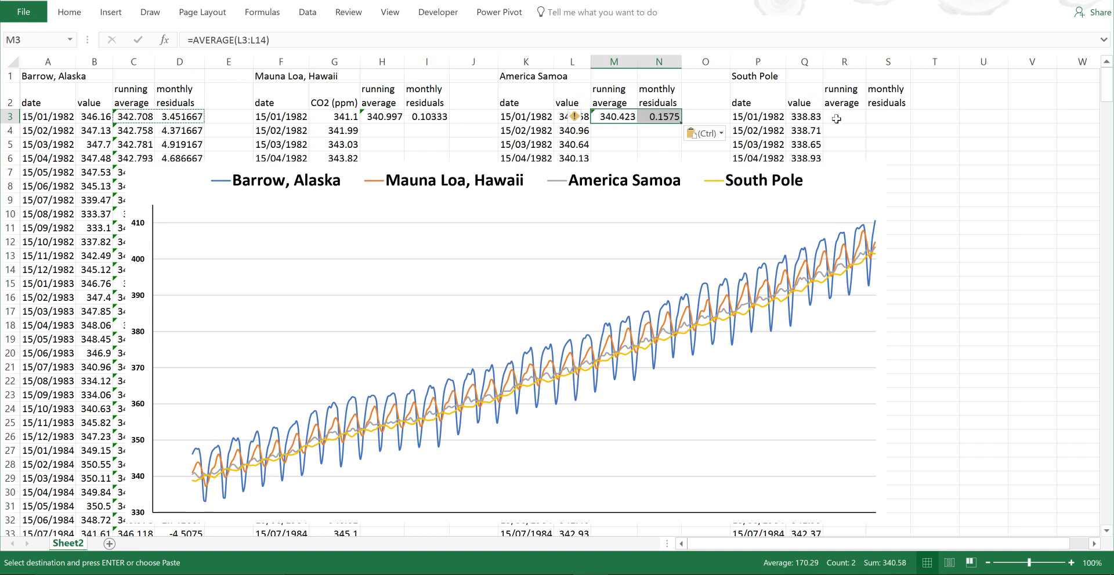
{"action": "left_click", "coordinate": [836, 118]}
{"action": "key", "text": "ctrl+v"}
{"action": "left_click", "coordinate": [940, 114]}
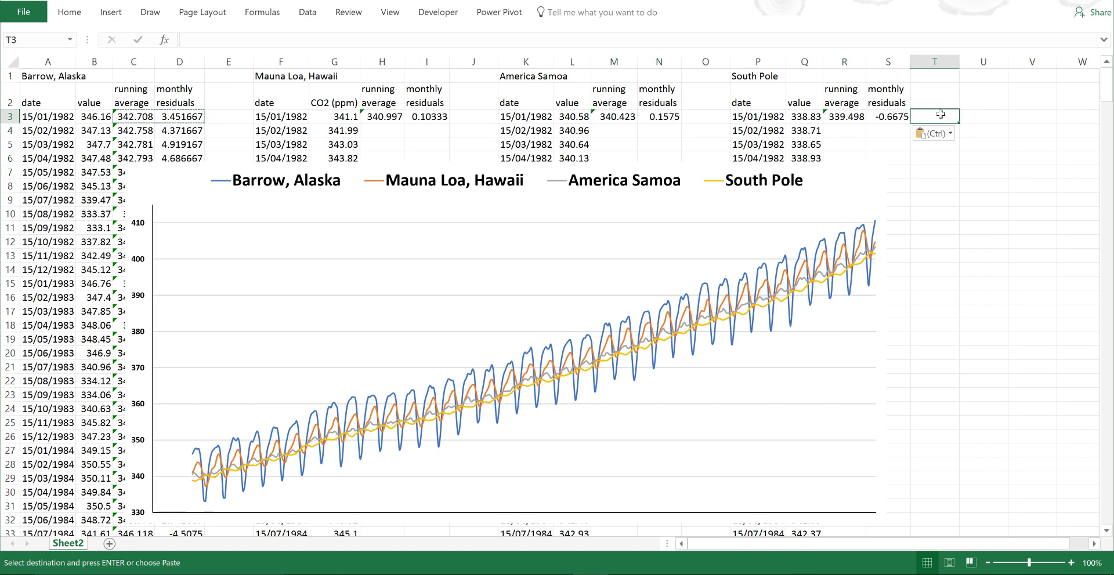
Fill the Mauna Loa, America Samoa and South Pole formula pairs down their columns.
{"action": "left_click_drag", "start_coordinate": [384, 119], "coordinate": [429, 119]}
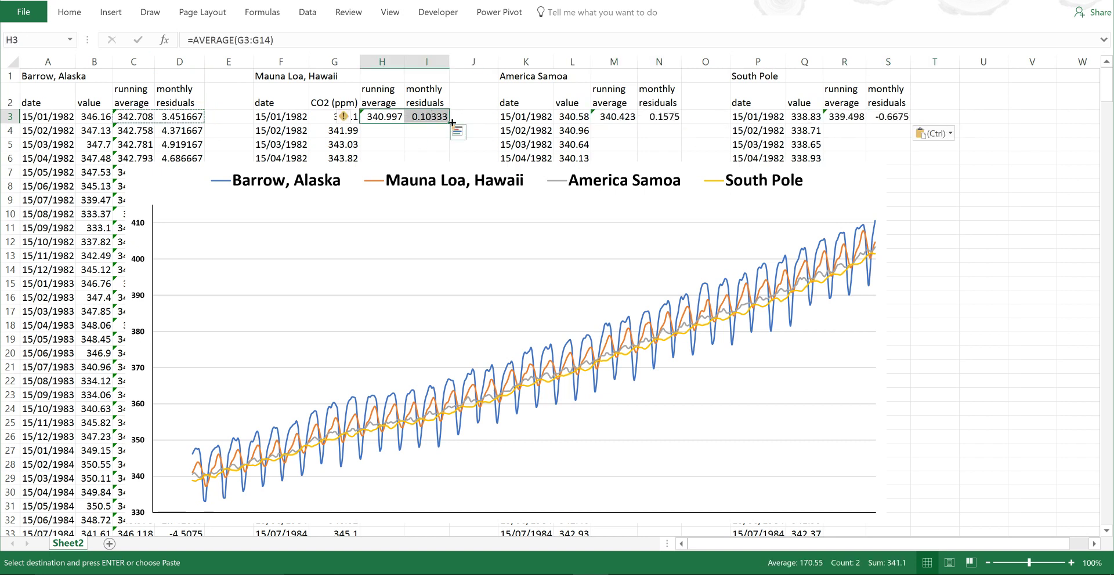
{"action": "double_click", "coordinate": [452, 123]}
{"action": "left_click_drag", "start_coordinate": [615, 116], "coordinate": [672, 119]}
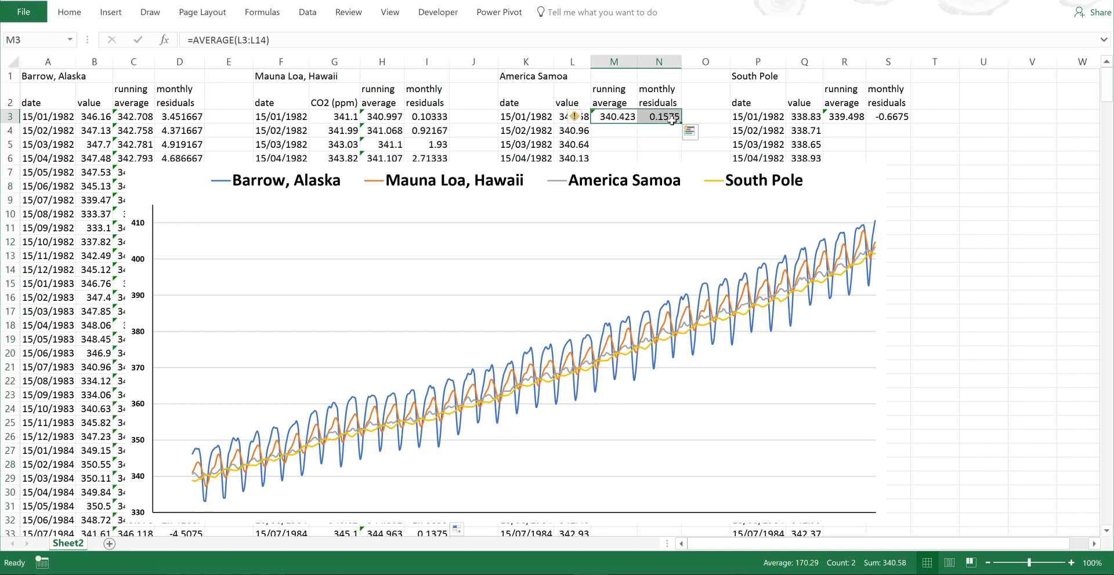
{"action": "double_click", "coordinate": [681, 122]}
{"action": "left_click_drag", "start_coordinate": [836, 117], "coordinate": [883, 117]}
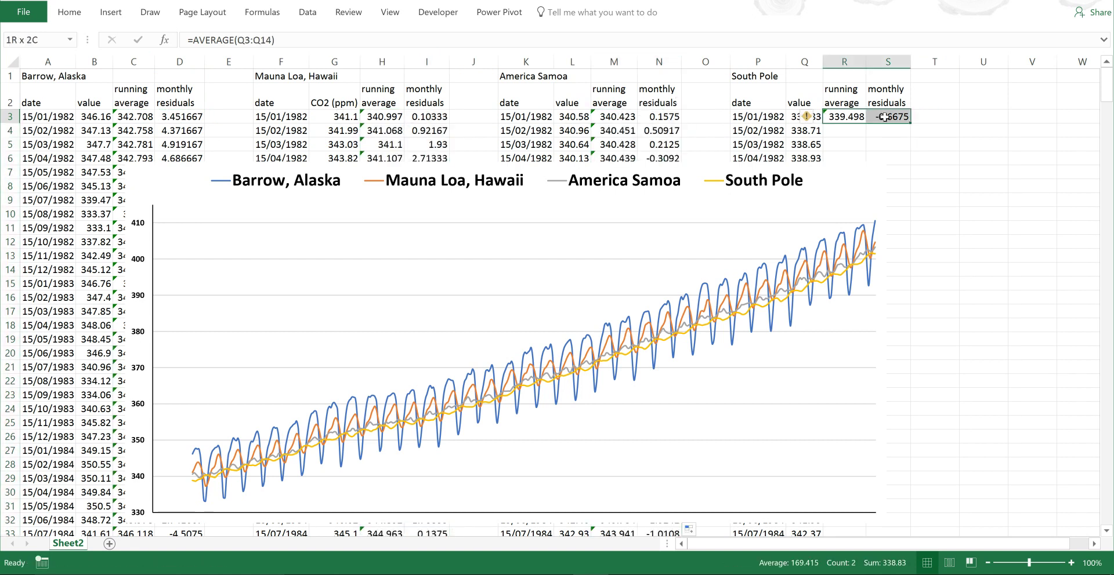
{"action": "double_click", "coordinate": [910, 123]}
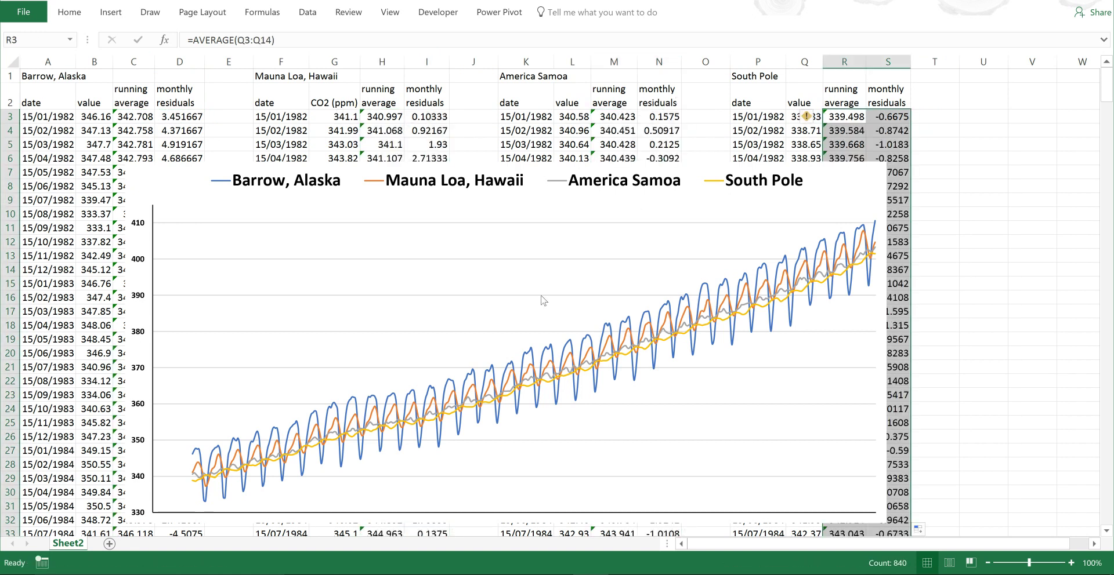
Point the Barrow chart series at running-average column C, then jump to the last residual row.
{"action": "left_click", "coordinate": [528, 354]}
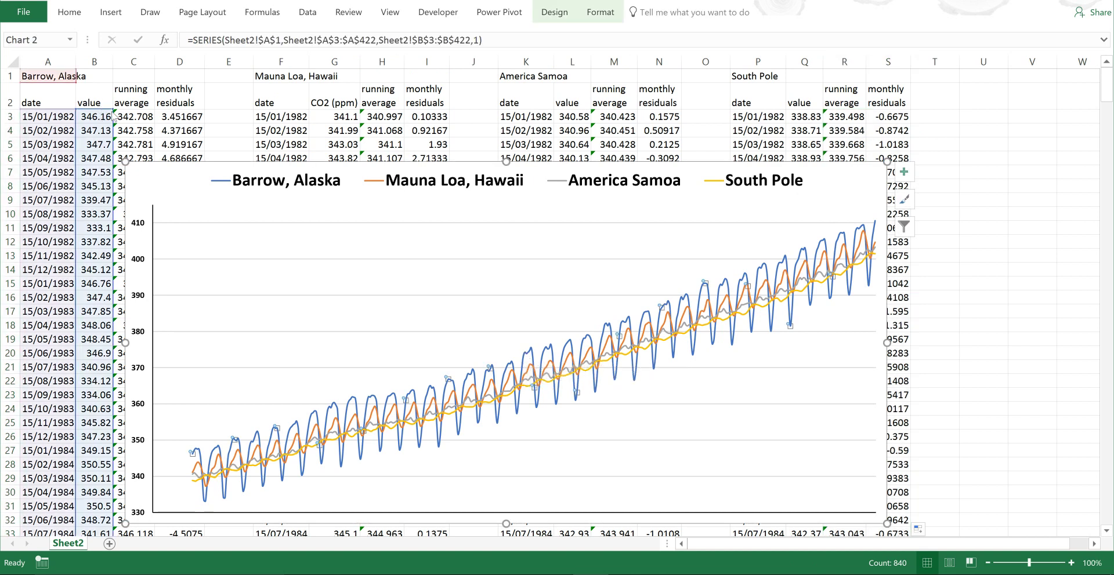
{"action": "left_click_drag", "start_coordinate": [113, 117], "coordinate": [121, 117]}
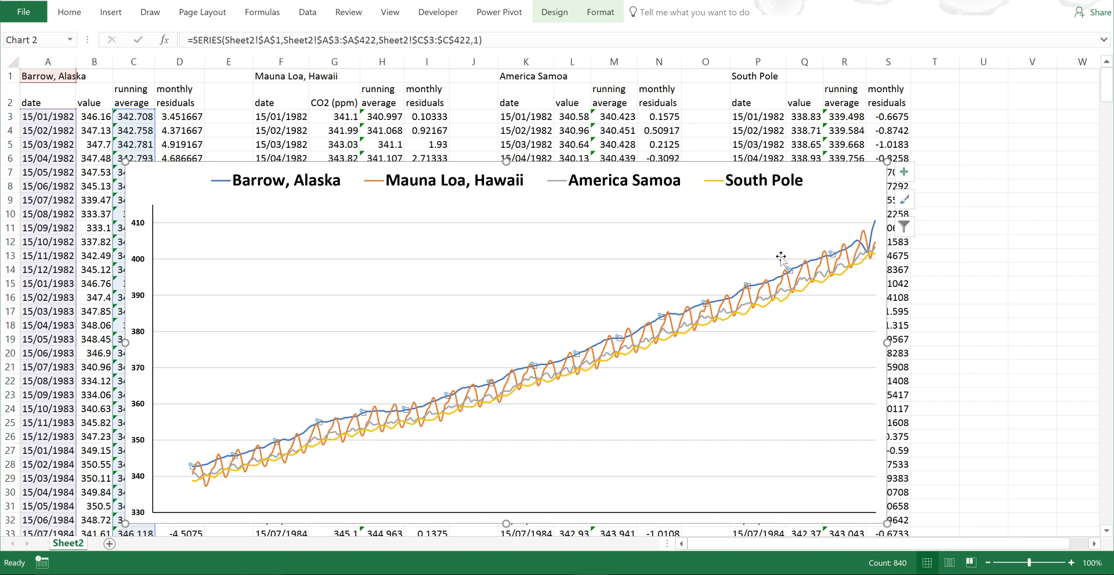
{"action": "left_click", "coordinate": [185, 115]}
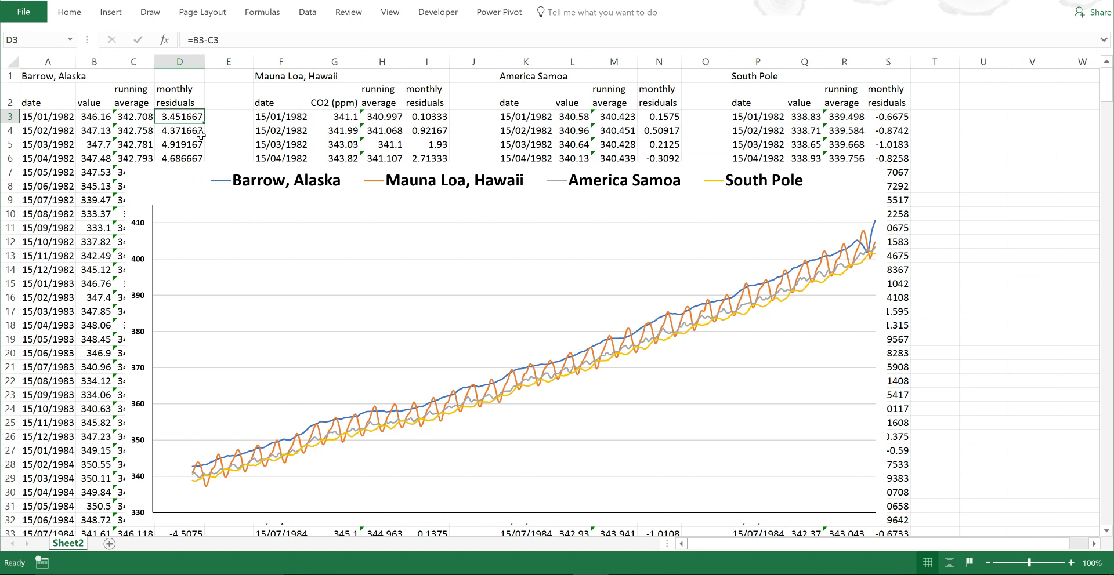
{"action": "key", "text": "ctrl+Down"}
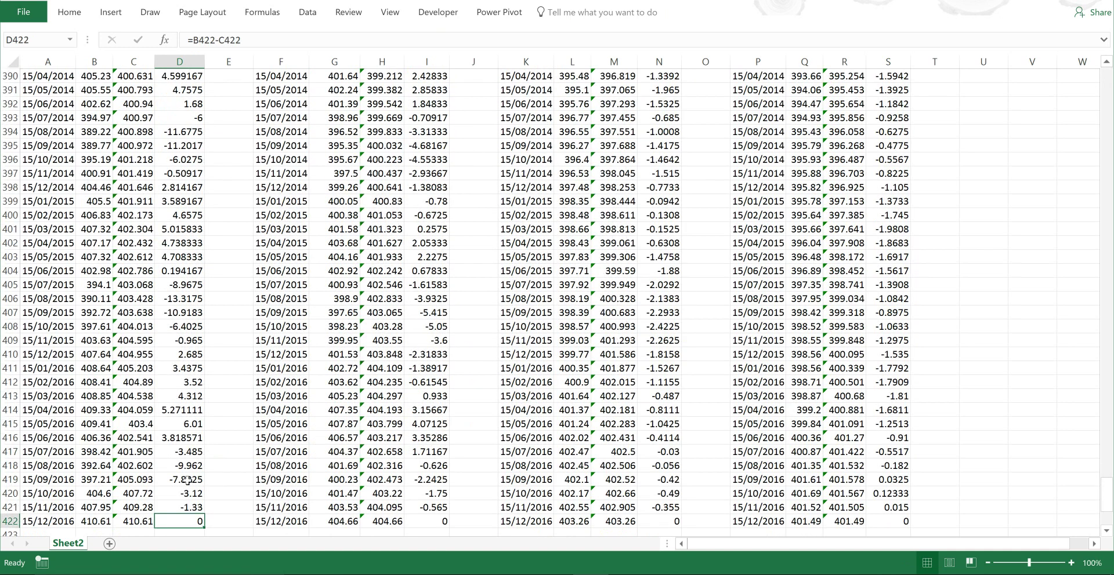
Inspect the C422 formula and clear Barrow's averages and residuals in C412:D422.
{"action": "left_click", "coordinate": [141, 519]}
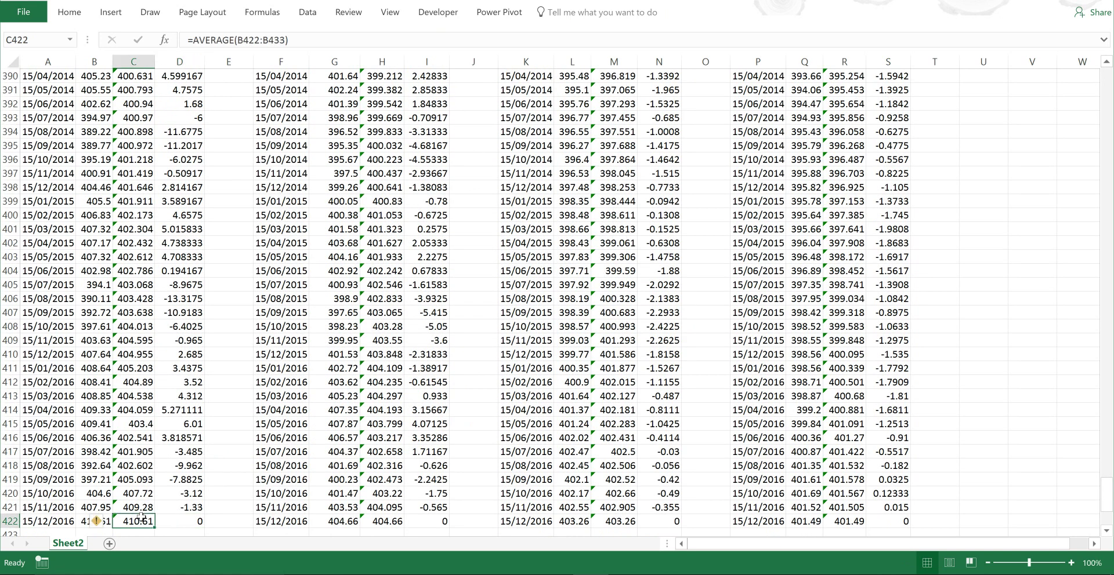
{"action": "left_click", "coordinate": [306, 33]}
{"action": "scroll", "coordinate": [1106, 537], "scroll_direction": "down", "scroll_amount": 2}
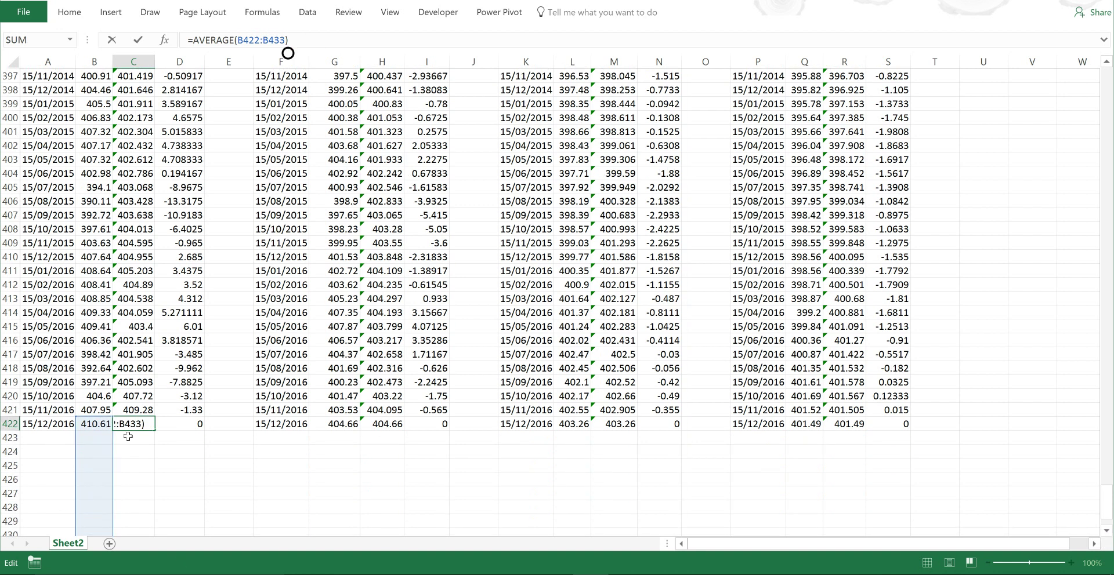
{"action": "key", "text": "Return"}
{"action": "key", "text": "Up"}
{"action": "key", "text": "Right"}
{"action": "left_click_drag", "start_coordinate": [144, 417], "coordinate": [141, 287]}
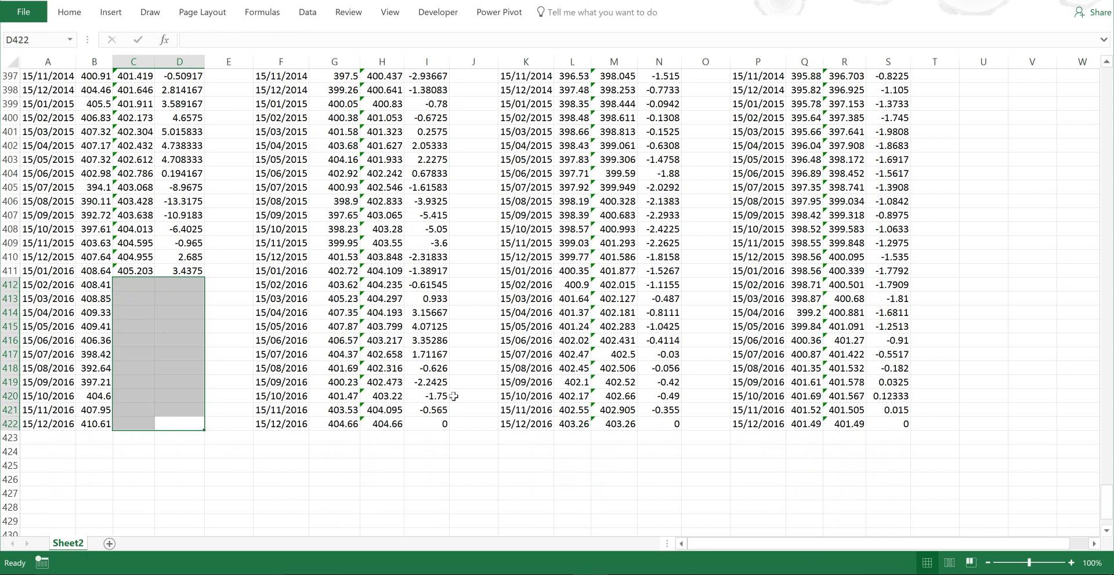
{"action": "key", "text": "Delete"}
Clear rows 412–422 in H:I, M:N and R:S for Mauna Loa, America Samoa and South Pole.
{"action": "left_click_drag", "start_coordinate": [441, 422], "coordinate": [386, 285]}
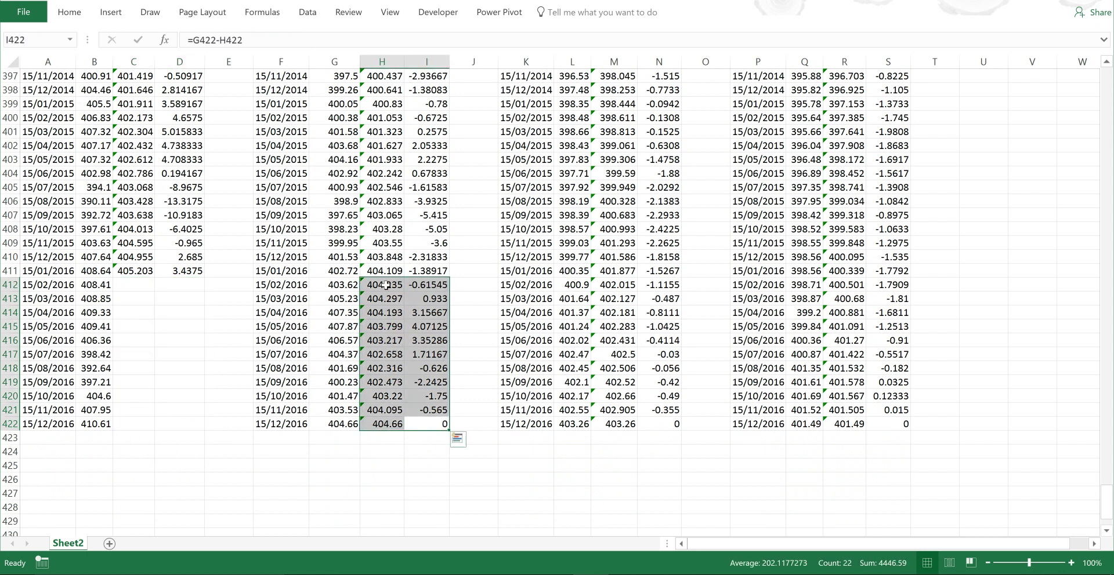
{"action": "key", "text": "Delete"}
{"action": "left_click_drag", "start_coordinate": [666, 422], "coordinate": [604, 291]}
{"action": "key", "text": "Delete"}
{"action": "left_click_drag", "start_coordinate": [896, 422], "coordinate": [847, 283]}
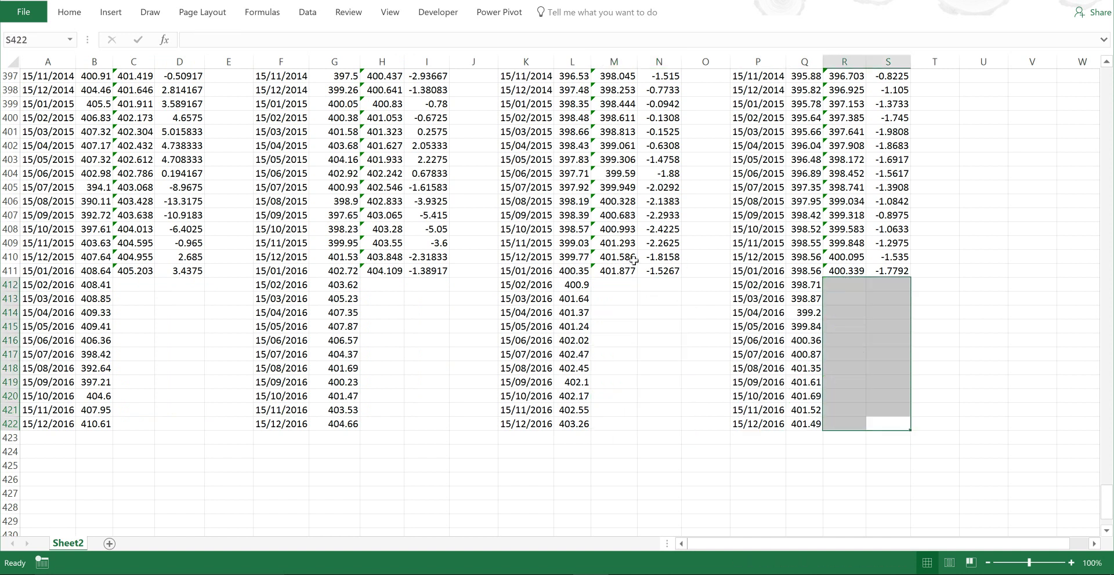
{"action": "key", "text": "Delete"}
{"action": "left_click", "coordinate": [573, 270]}
Repoint the Mauna Loa, America Samoa and South Pole chart series to columns H, M and R.
{"action": "key", "text": "ctrl+Up"}
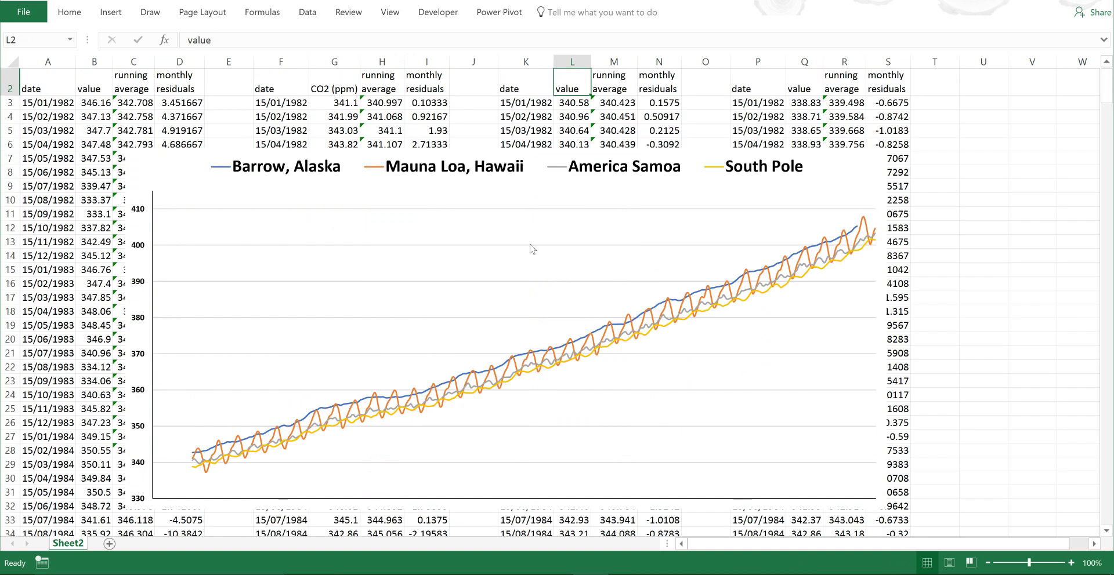
{"action": "left_click", "coordinate": [497, 377]}
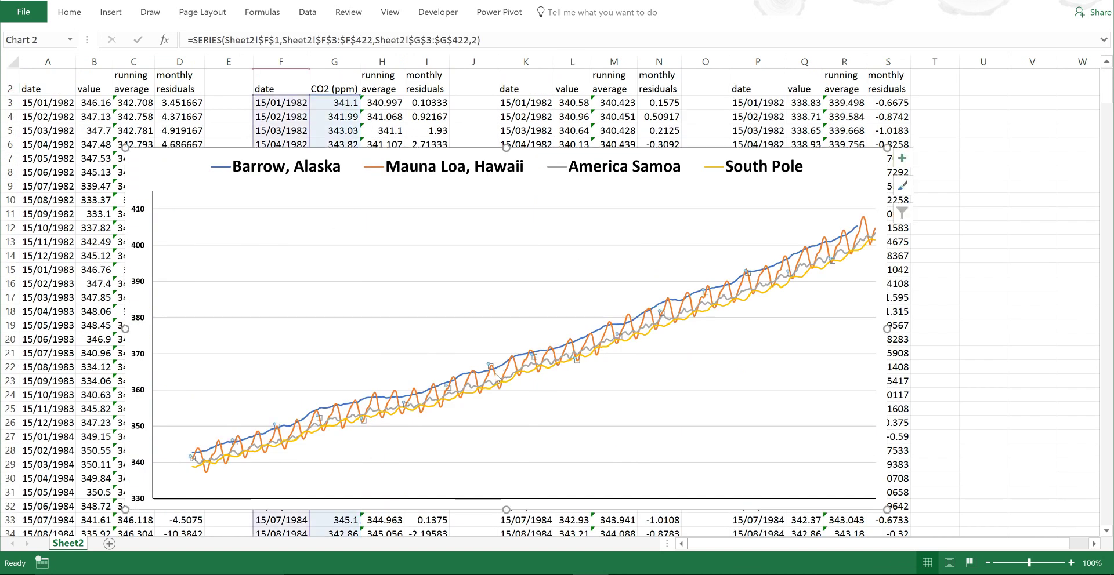
{"action": "left_click_drag", "start_coordinate": [366, 103], "coordinate": [410, 103]}
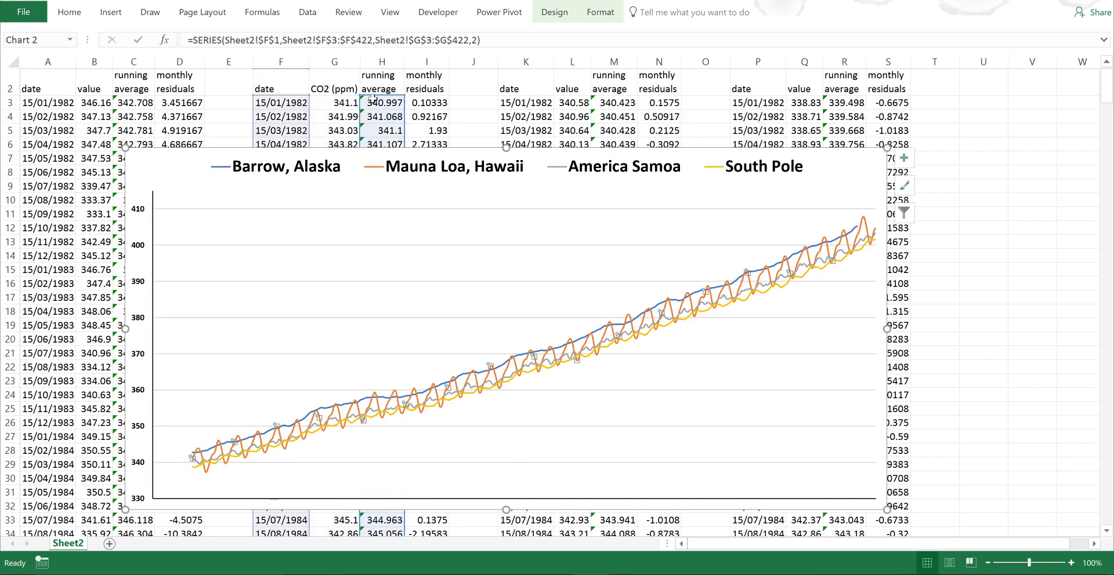
{"action": "left_click", "coordinate": [458, 396]}
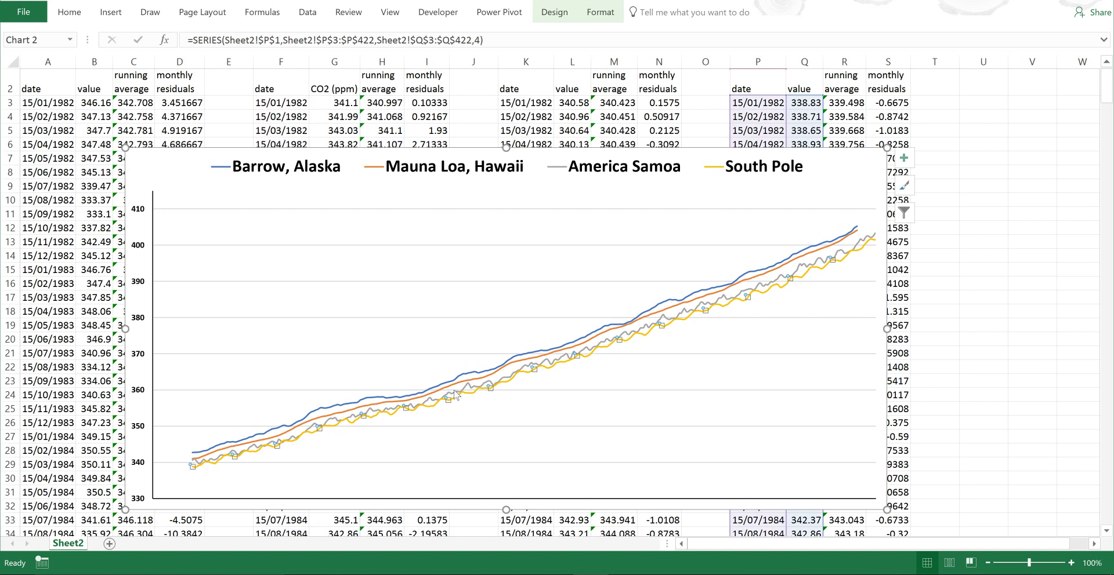
{"action": "left_click", "coordinate": [455, 394]}
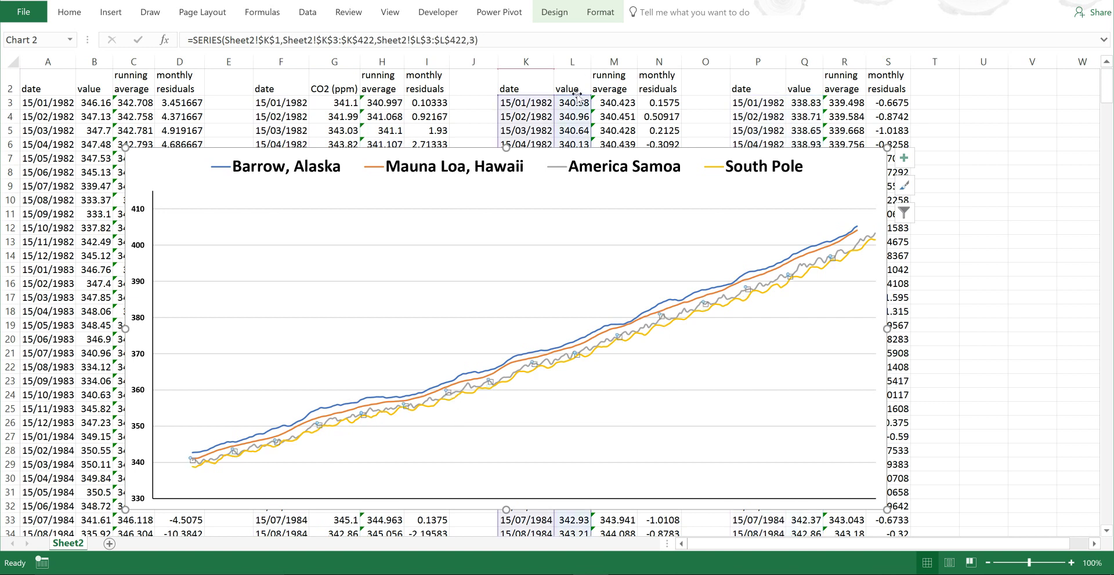
{"action": "left_click_drag", "start_coordinate": [575, 95], "coordinate": [617, 97]}
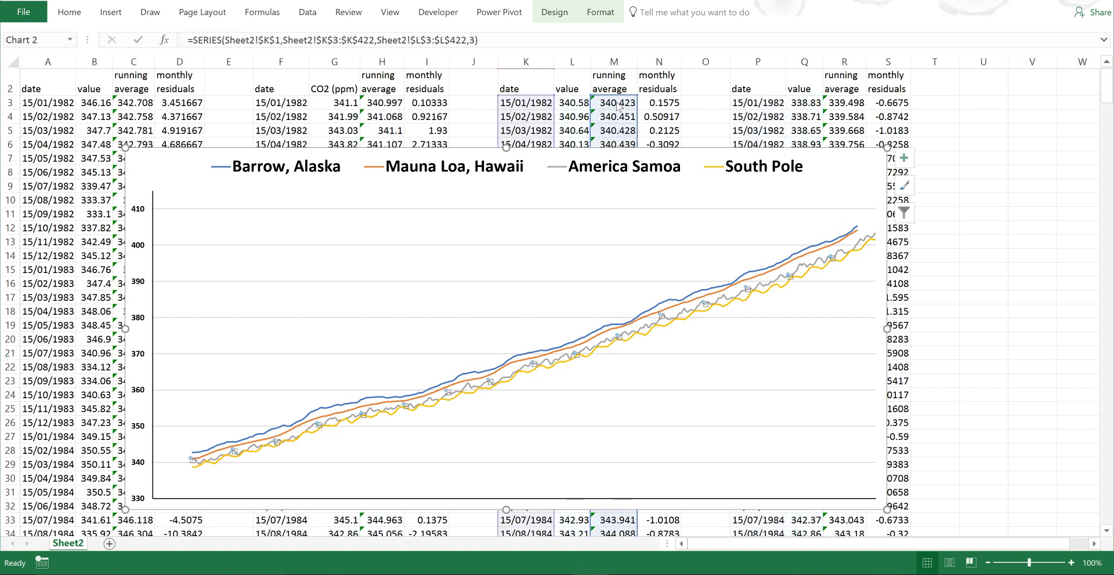
{"action": "left_click", "coordinate": [533, 371]}
{"action": "left_click_drag", "start_coordinate": [796, 97], "coordinate": [835, 102]}
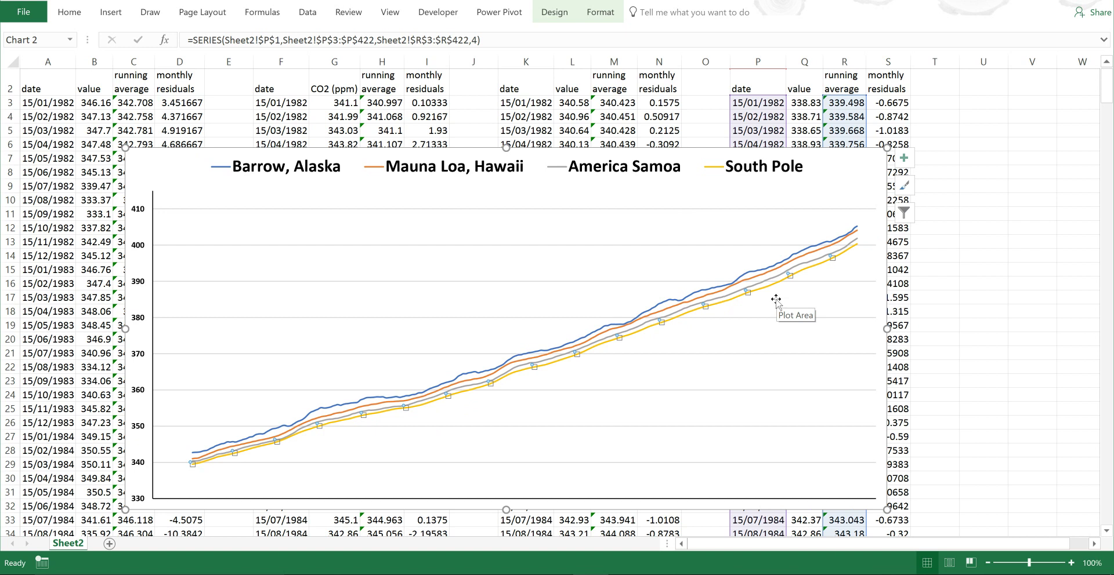
Switch the Barrow, Mauna Loa, America Samoa and South Pole series to residual columns D, I, N and S.
{"action": "left_click", "coordinate": [702, 292]}
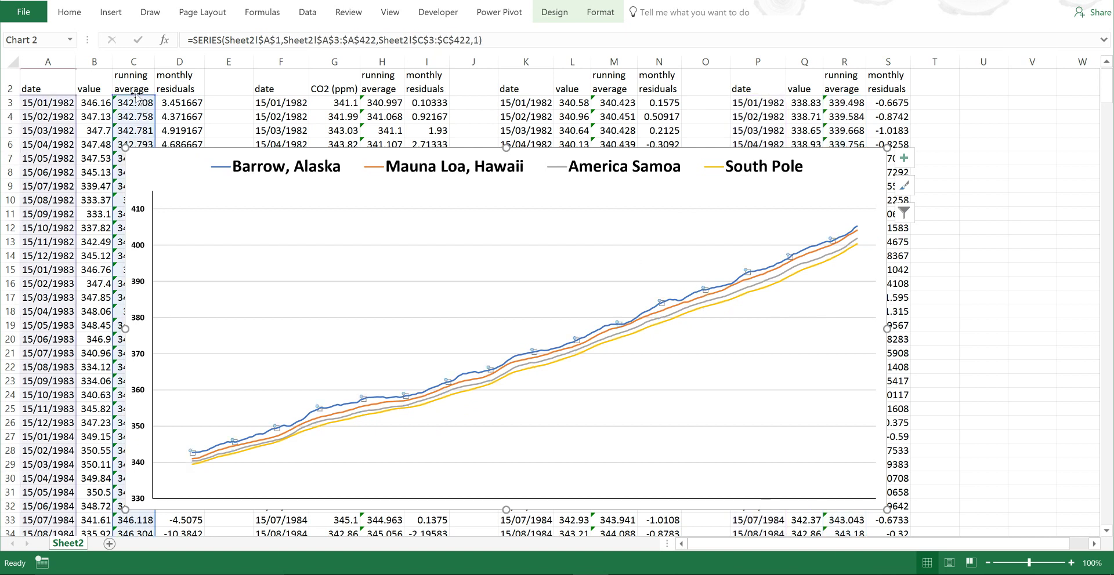
{"action": "left_click_drag", "start_coordinate": [137, 98], "coordinate": [171, 103]}
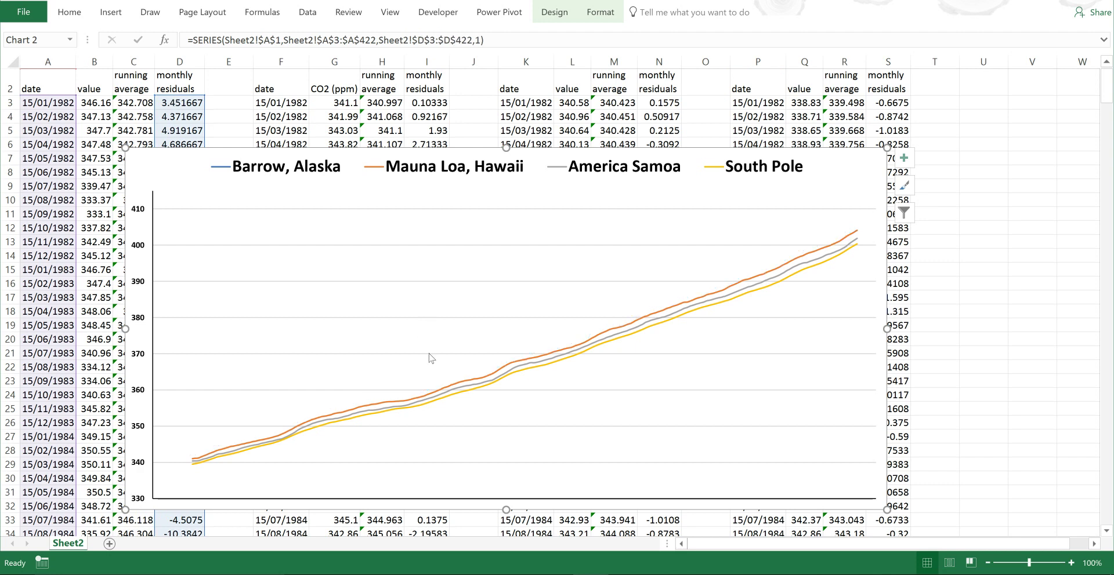
{"action": "left_click", "coordinate": [458, 383]}
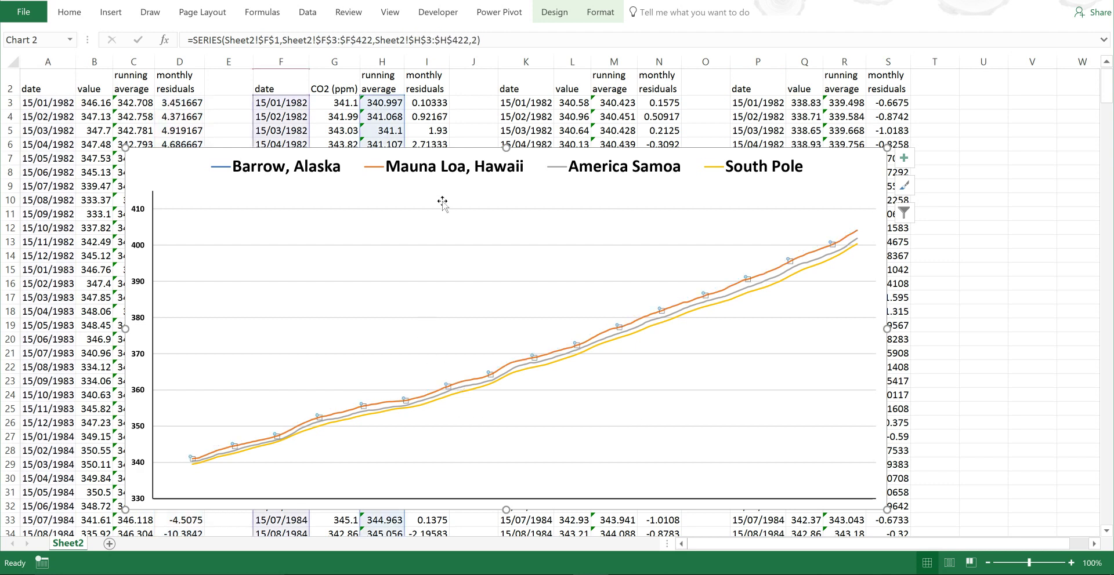
{"action": "left_click_drag", "start_coordinate": [387, 92], "coordinate": [432, 92]}
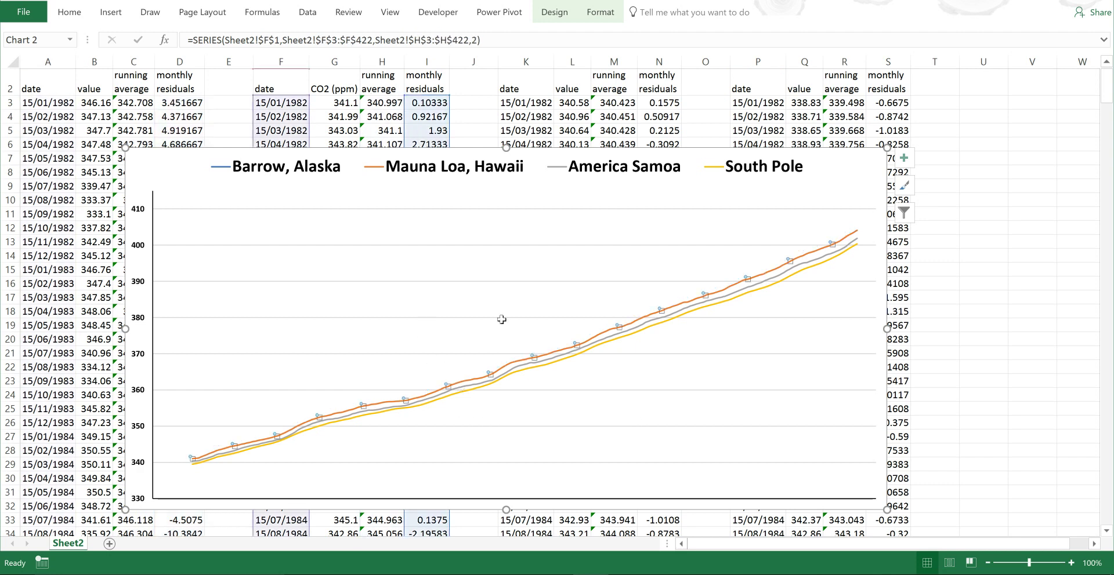
{"action": "left_click", "coordinate": [482, 385]}
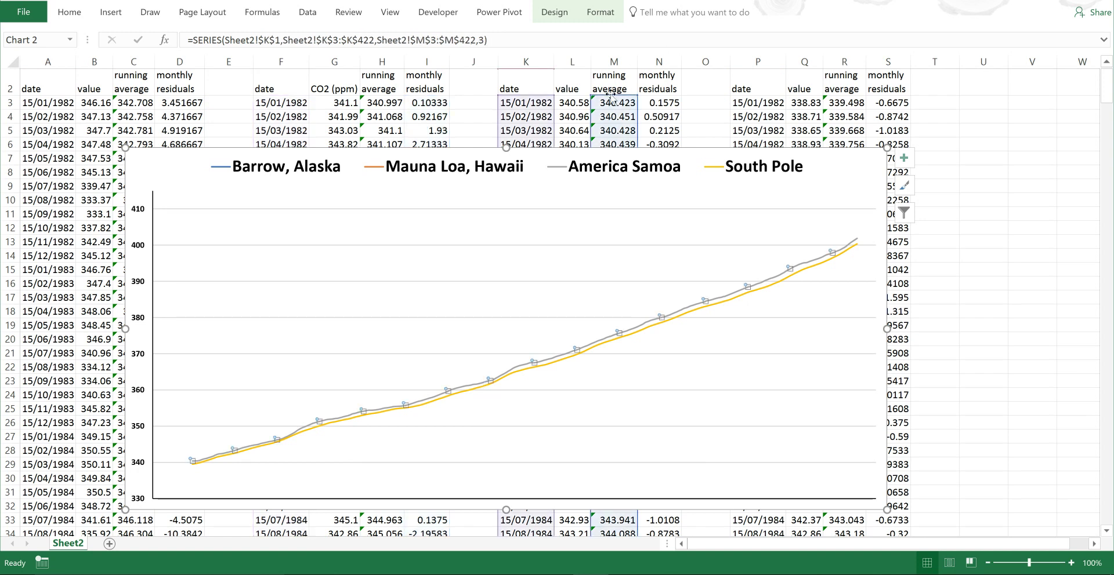
{"action": "left_click_drag", "start_coordinate": [647, 103], "coordinate": [673, 104]}
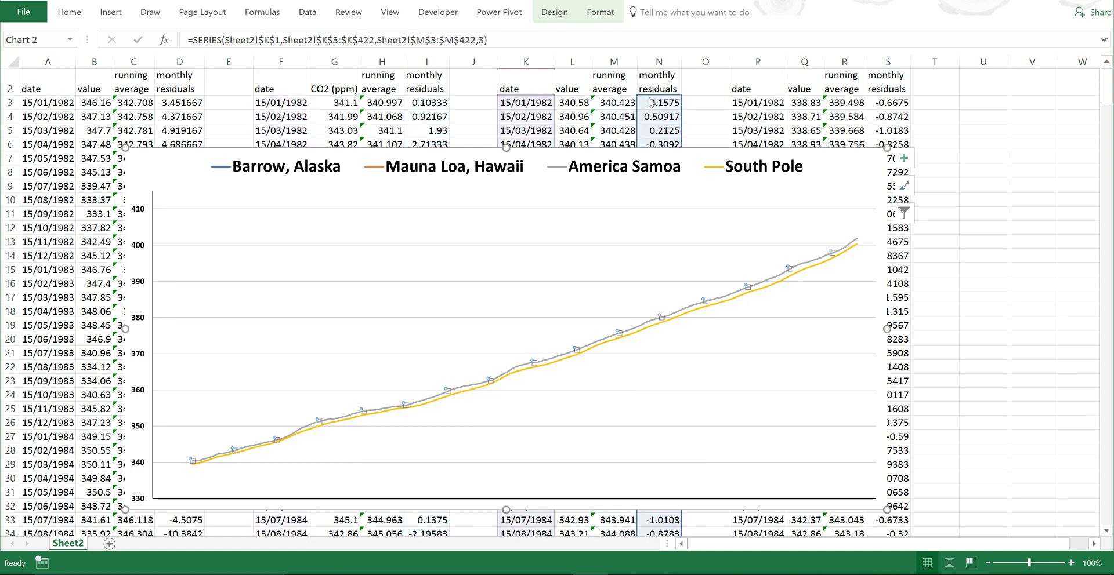
{"action": "left_click", "coordinate": [612, 343]}
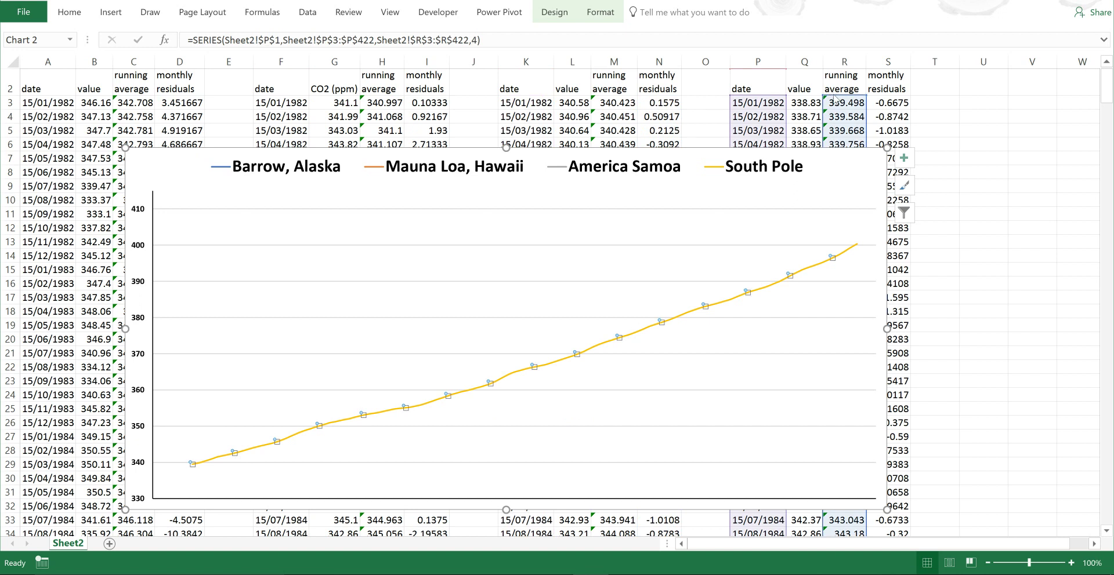
{"action": "left_click_drag", "start_coordinate": [835, 99], "coordinate": [870, 102]}
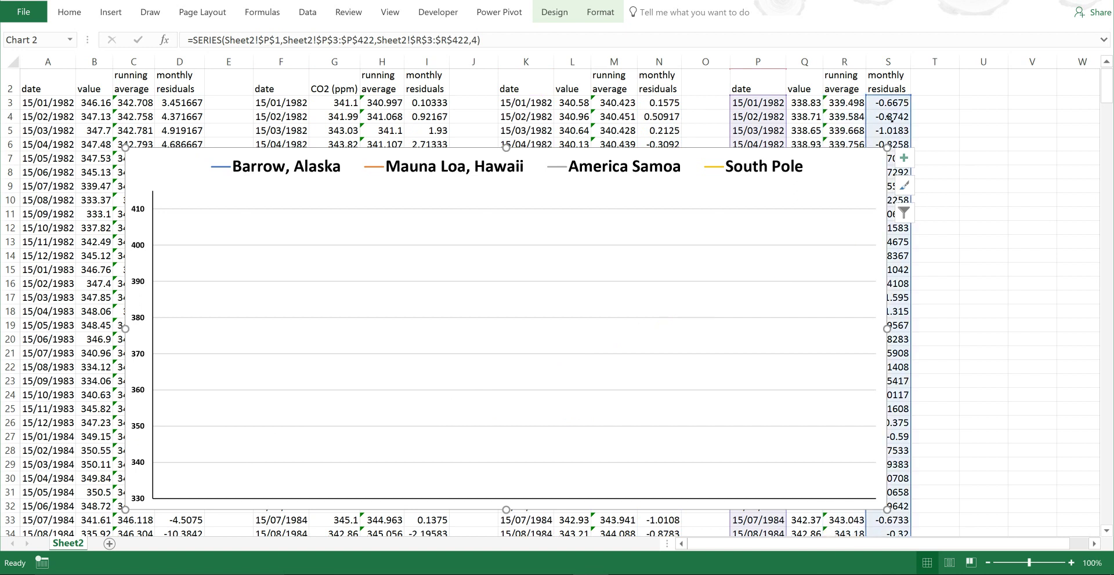
{"action": "left_click", "coordinate": [141, 318]}
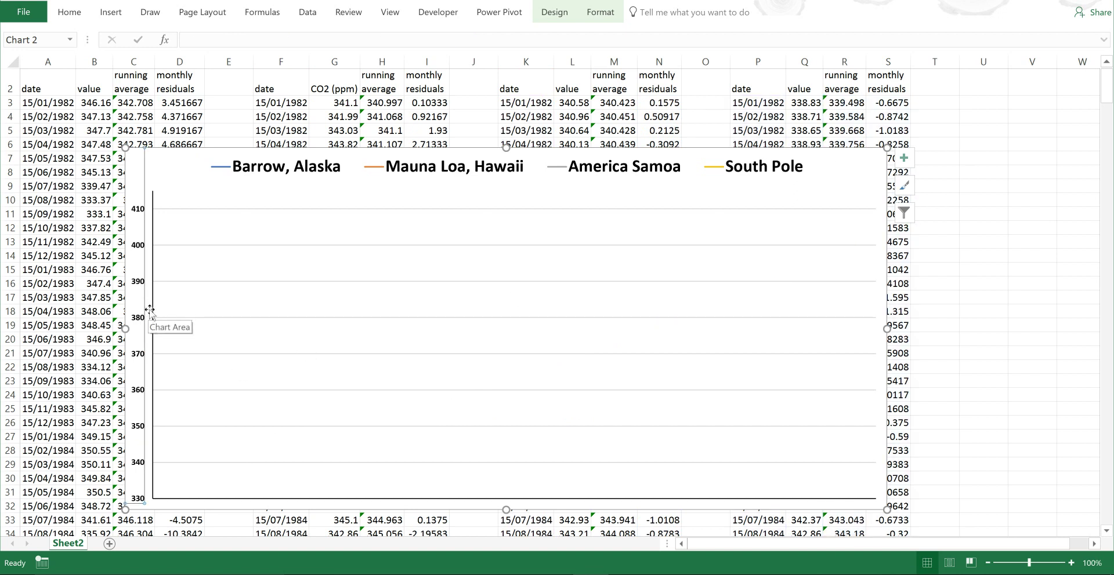
Change the vertical axis bounds from 330–415 to minimum -15 and maximum 10.
{"action": "double_click", "coordinate": [150, 311]}
{"action": "left_click_drag", "start_coordinate": [1038, 164], "coordinate": [988, 171]}
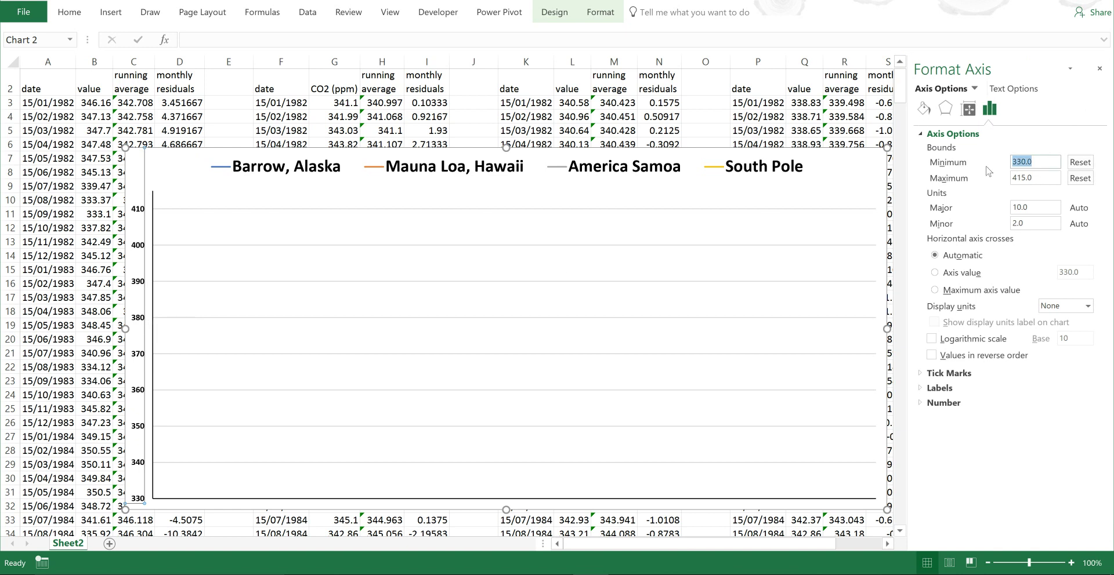
{"action": "key", "text": "BackSpace"}
{"action": "type", "text": "-15"}
{"action": "key", "text": "Return"}
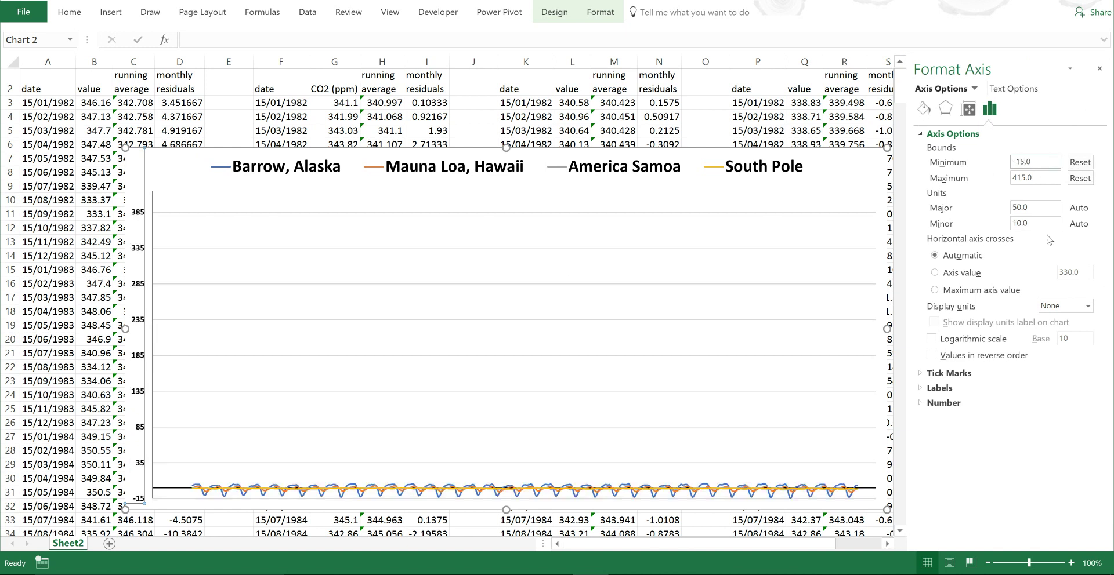
{"action": "left_click_drag", "start_coordinate": [1044, 179], "coordinate": [1001, 186]}
{"action": "key", "text": "BackSpace"}
{"action": "type", "text": "10"}
{"action": "key", "text": "Return"}
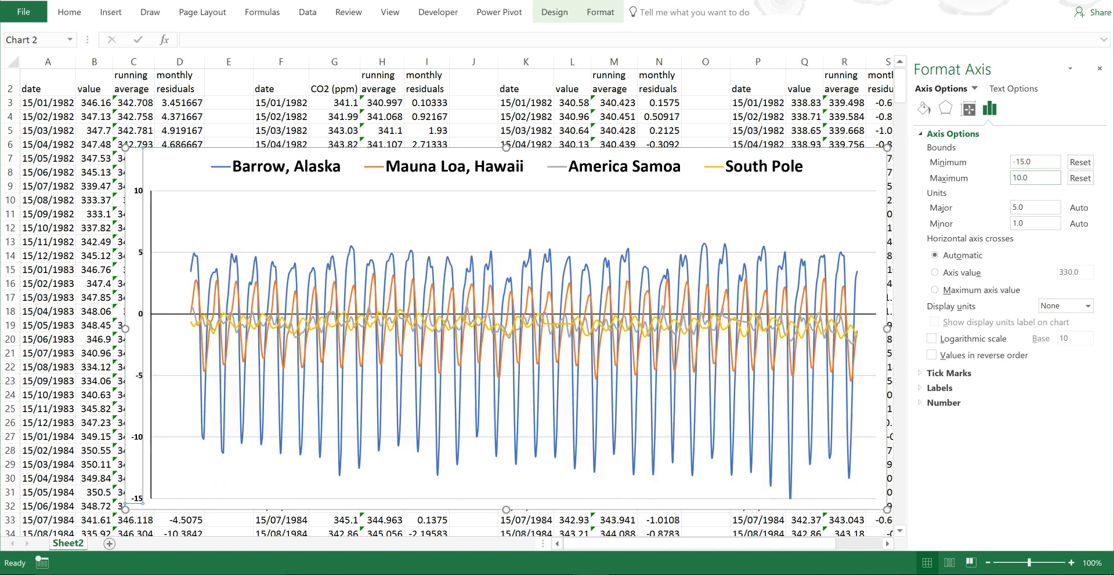
{"action": "left_click", "coordinate": [842, 166]}
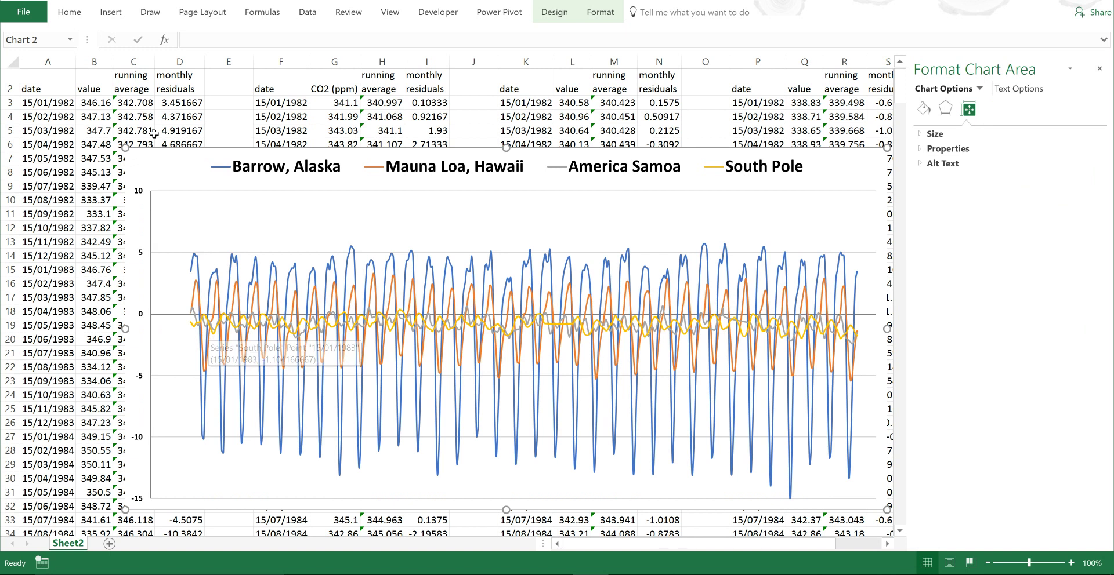
{"action": "left_click", "coordinate": [158, 103]}
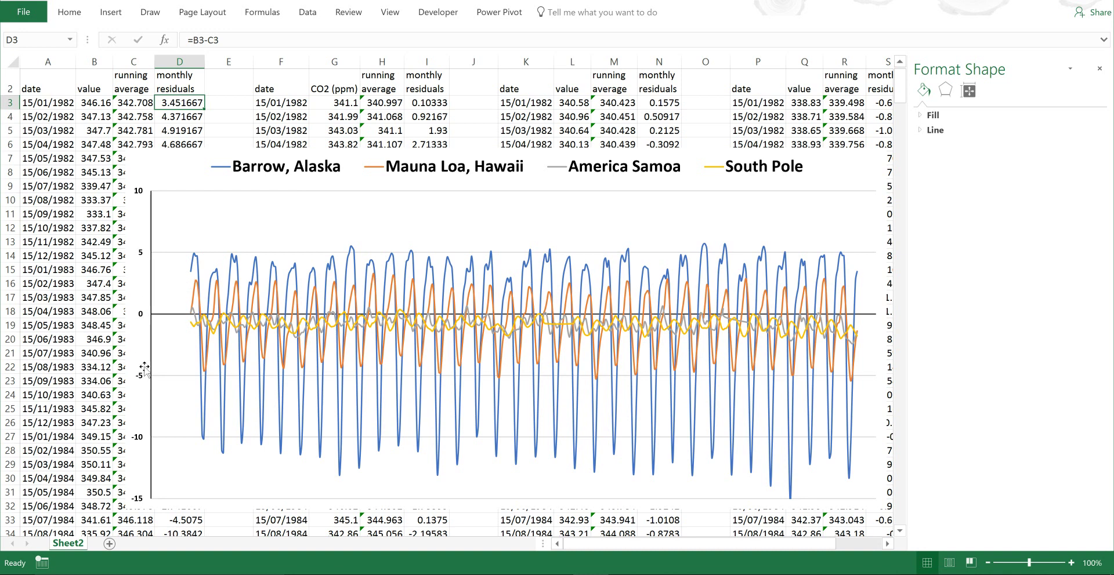
Set the chart's horizontal date axis minimum bound to 1/1/1990.
{"action": "left_click", "coordinate": [833, 167]}
{"action": "left_click", "coordinate": [979, 89]}
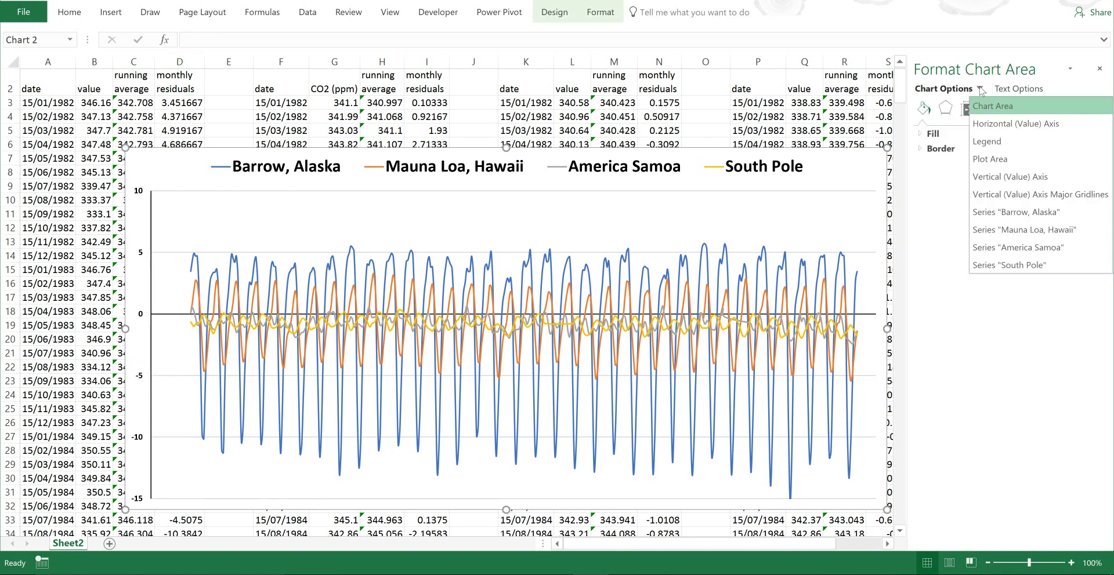
{"action": "left_click", "coordinate": [1012, 117]}
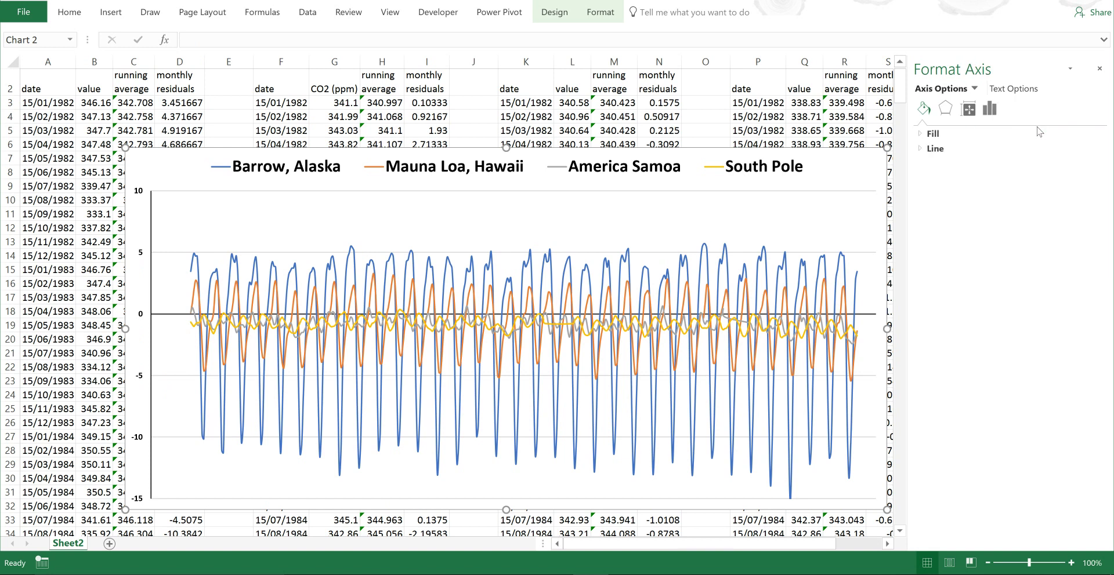
{"action": "left_click", "coordinate": [988, 110]}
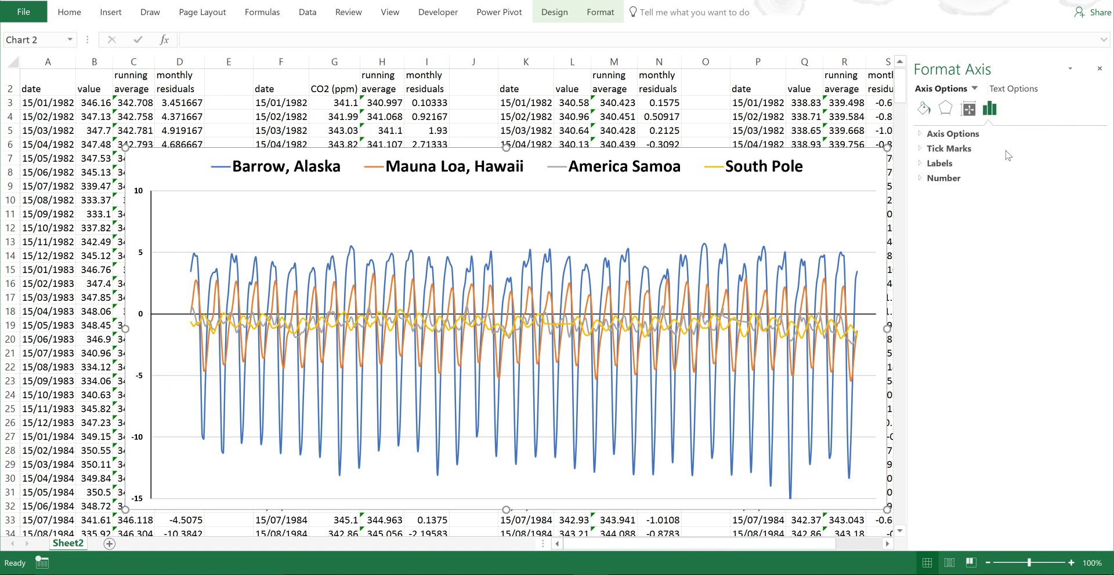
{"action": "left_click", "coordinate": [921, 134]}
{"action": "key", "text": "Tab"}
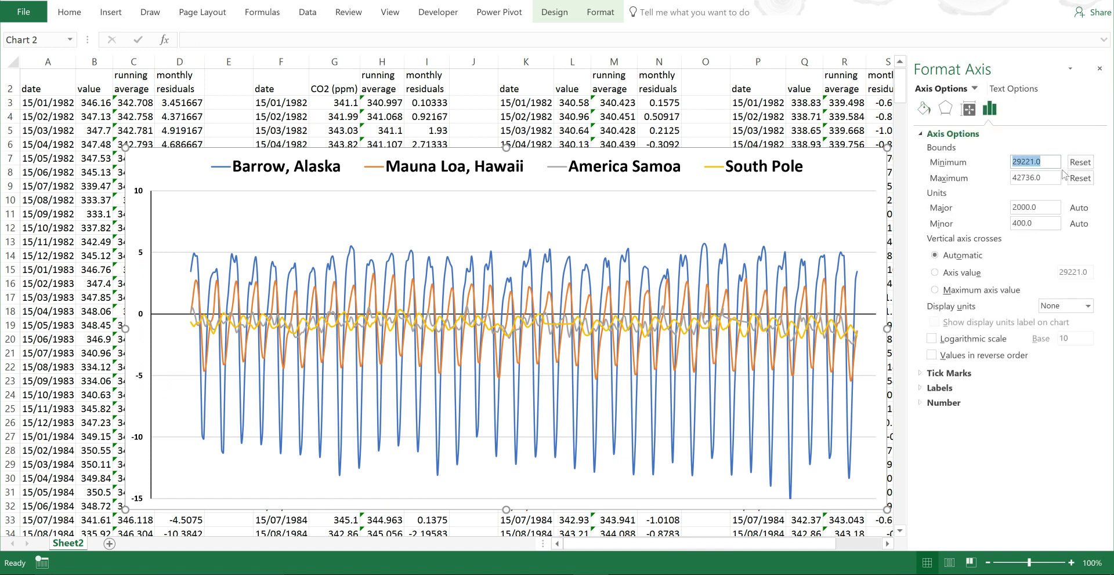
{"action": "key", "text": "BackSpace"}
{"action": "type", "text": "1/1/1990"}
{"action": "key", "text": "Return"}
Set the horizontal axis maximum bound to 1/1/2000 and close the formatting pane.
{"action": "left_click_drag", "start_coordinate": [1057, 179], "coordinate": [1009, 179]}
{"action": "key", "text": "BackSpace"}
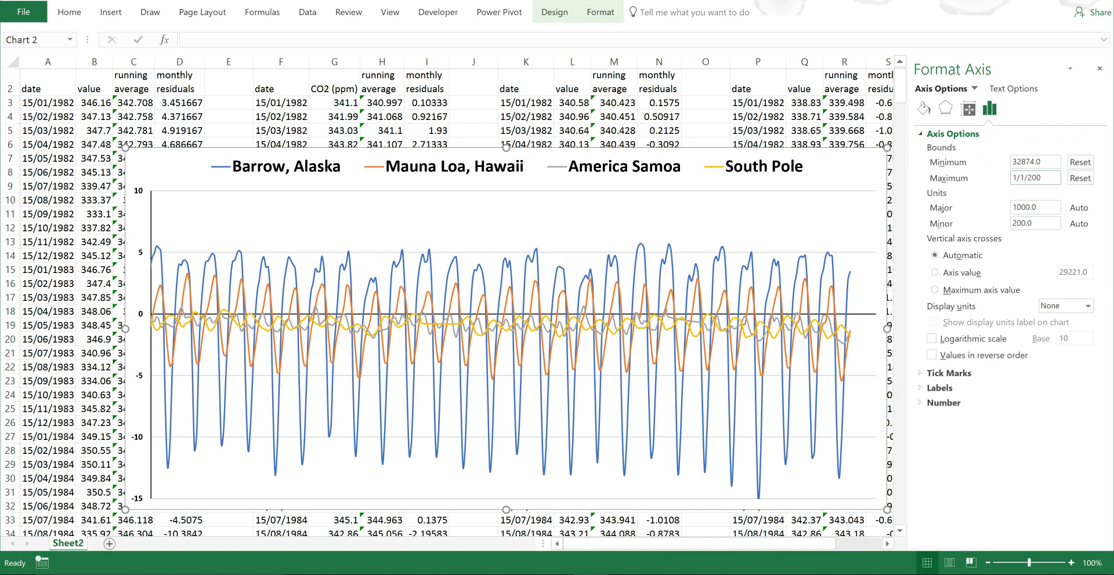
{"action": "key", "text": "Return"}
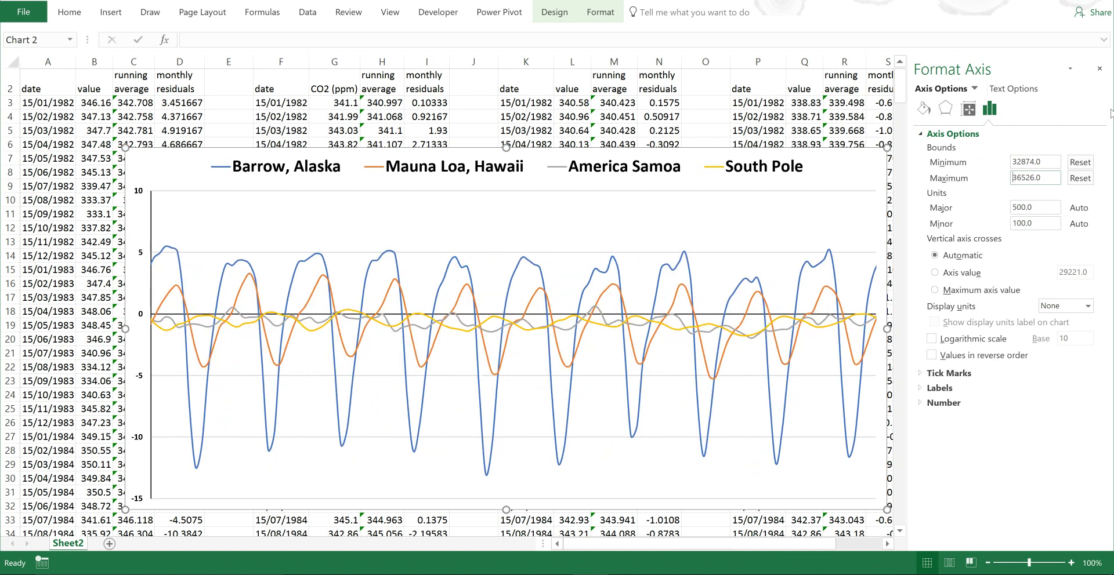
{"action": "left_click", "coordinate": [1099, 70]}
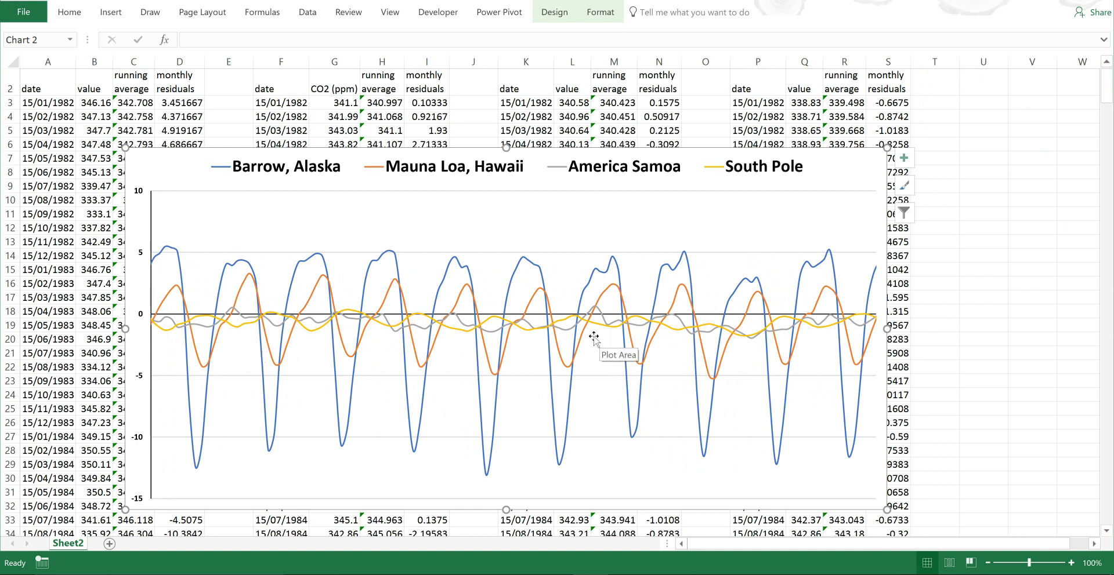
{"action": "left_click", "coordinate": [703, 103]}
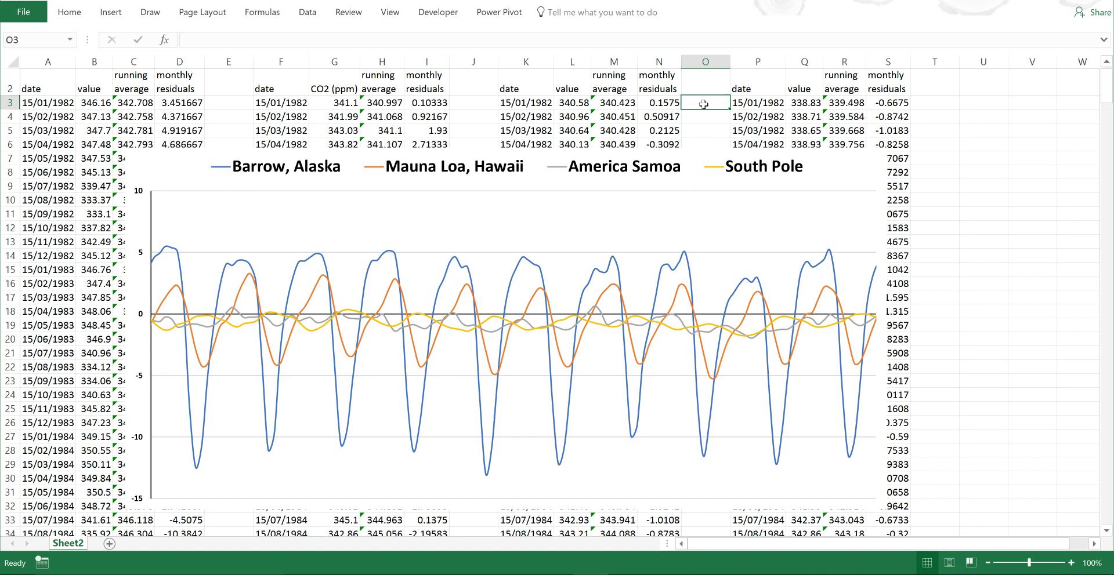